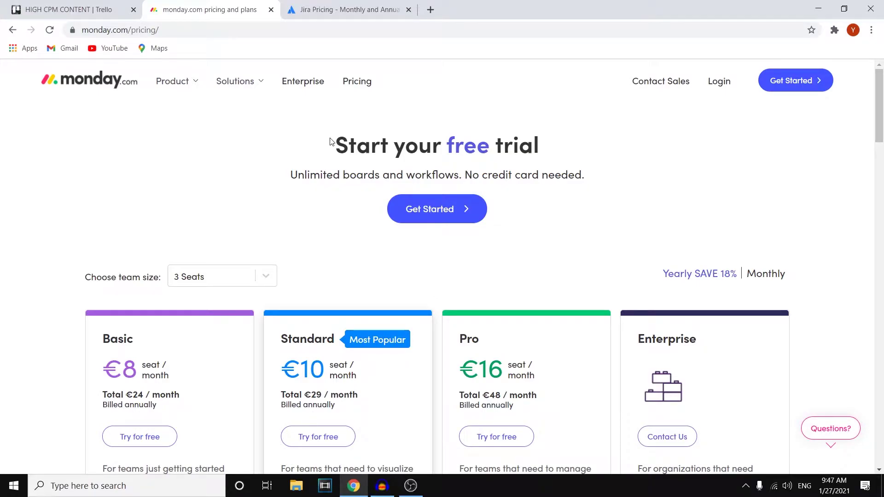
Step: Compare monday.com's Basic €8, Standard €10 and Pro €16 prices with Jira's plans, then scroll down toward the feature lists
key("ctrl+Tab")
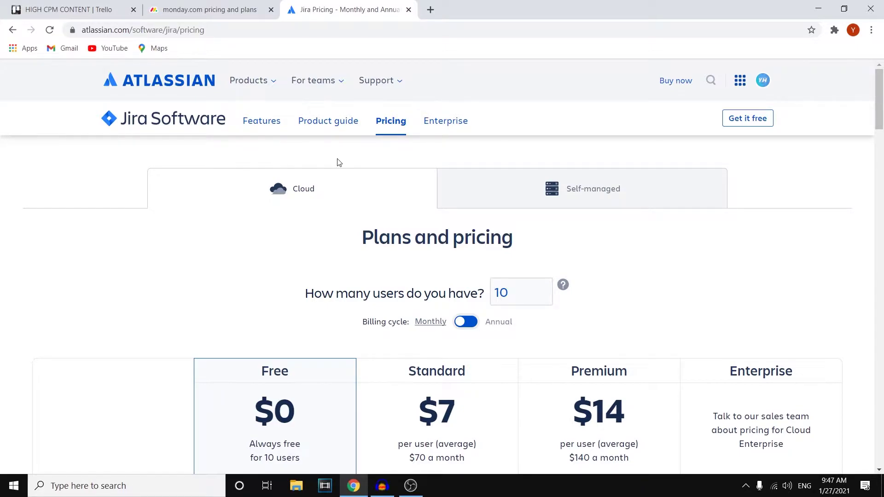
left_click(209, 9)
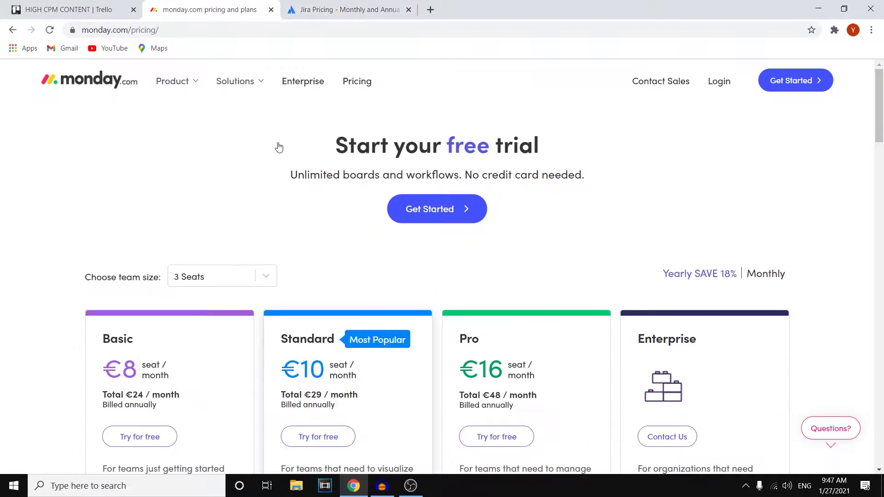
mouse_move(239, 81)
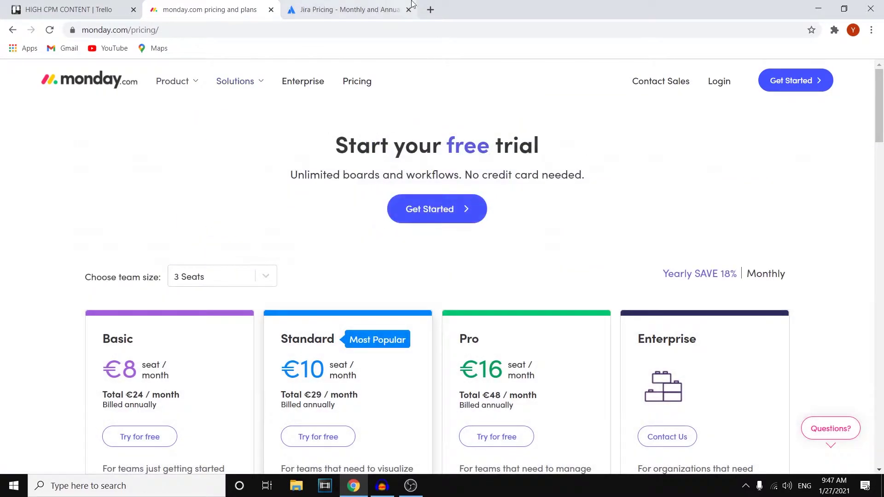
left_click(366, 9)
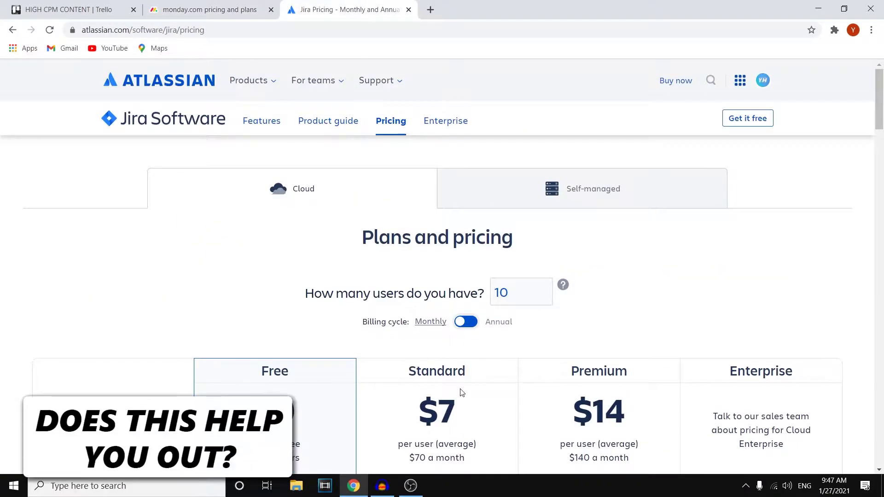
left_click(200, 5)
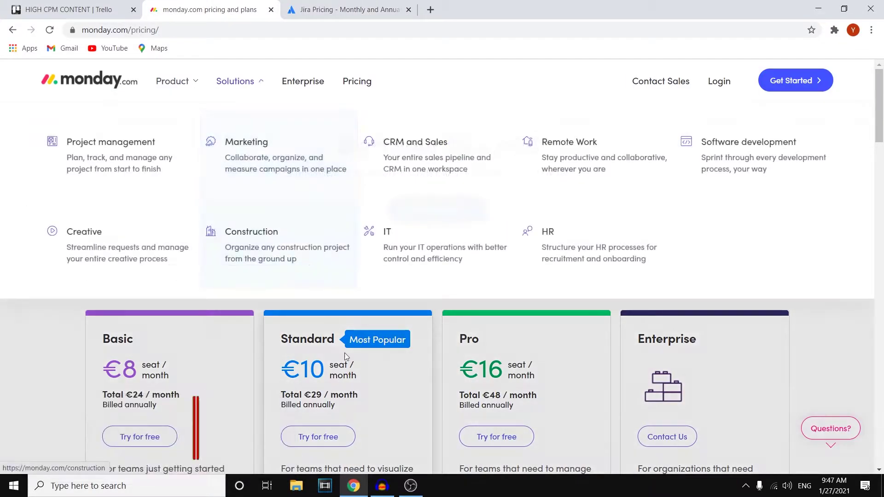
scroll(318, 340, "down", 4)
scroll(313, 334, "up", 4)
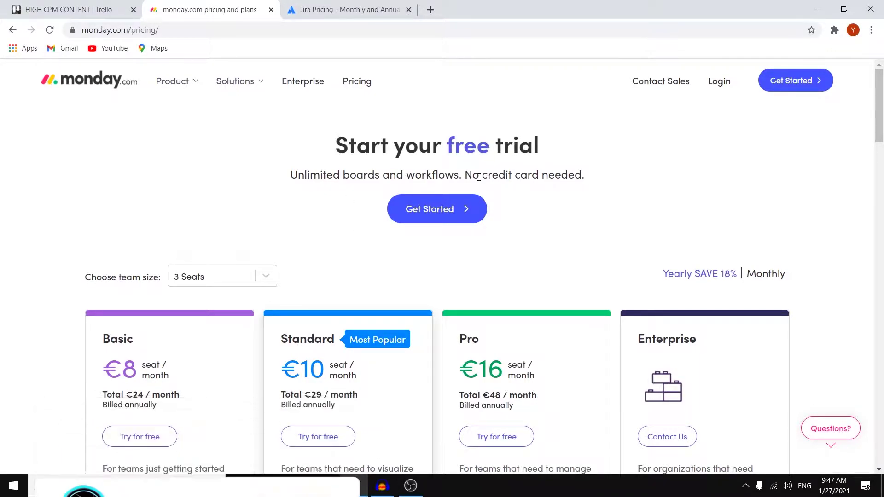
Step: Read the FAQ answer to 'Is there a free version of monday.com?', then collapse it
scroll(562, 194, "down", 14)
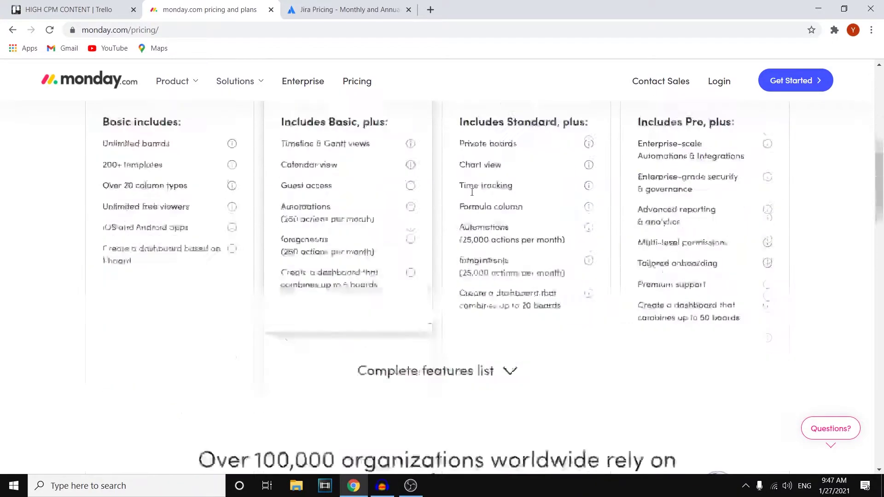
scroll(469, 193, "down", 6)
scroll(339, 217, "up", 1)
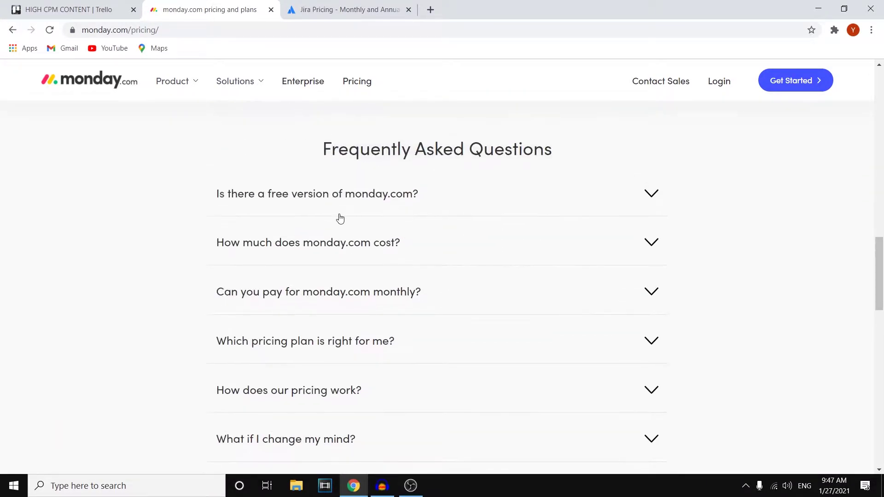
left_click(317, 203)
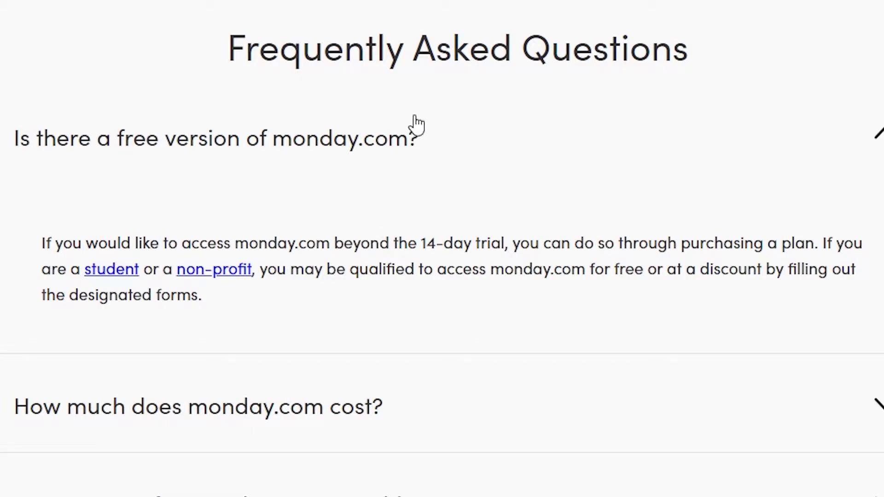
left_click(421, 138)
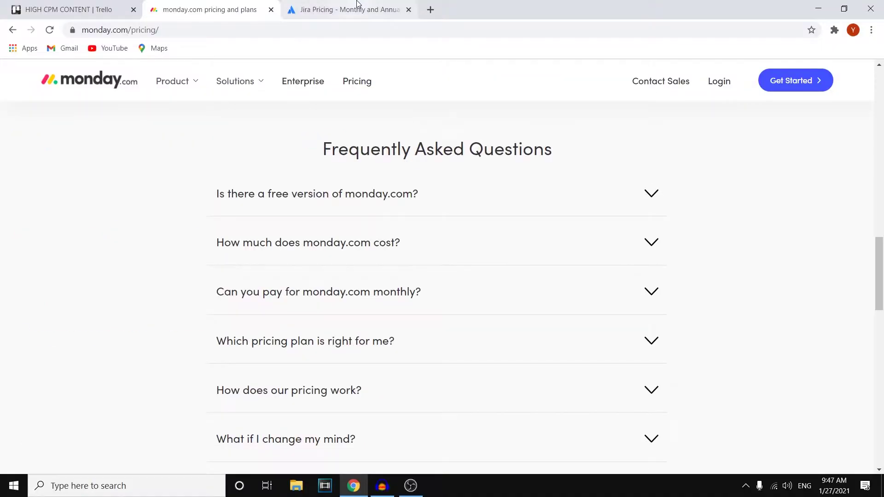
left_click(357, 4)
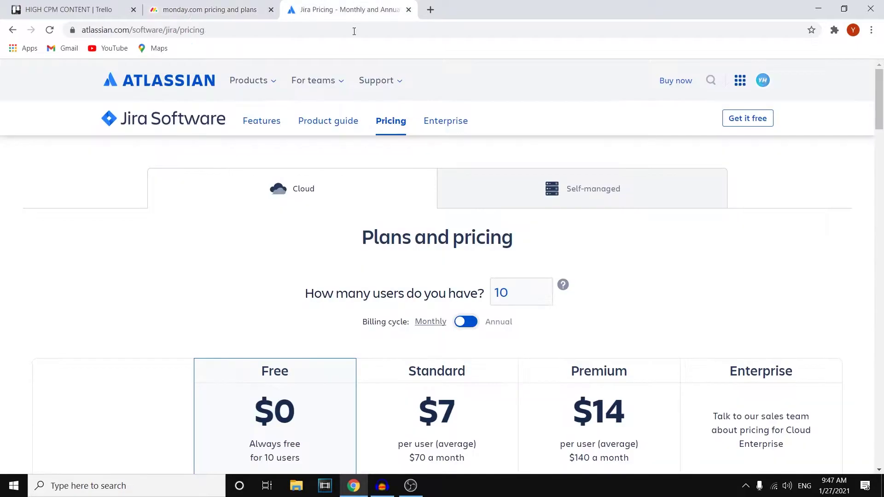
scroll(381, 275, "down", 1)
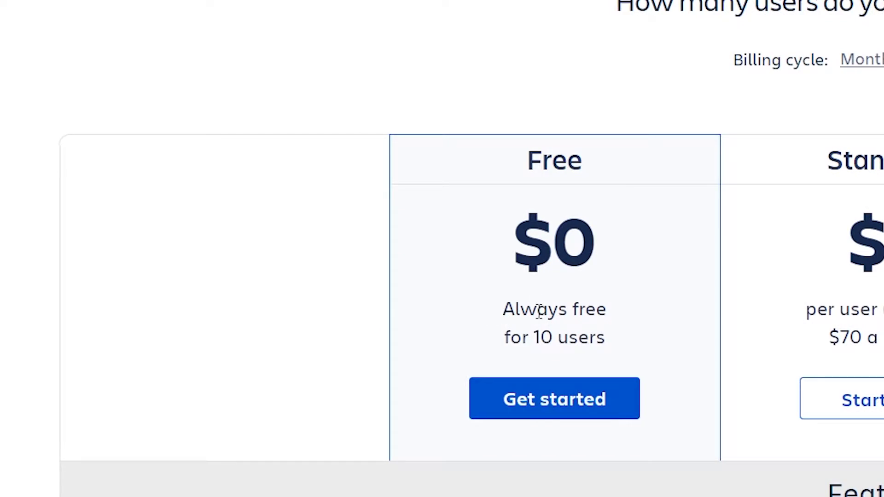
scroll(538, 311, "down", 5)
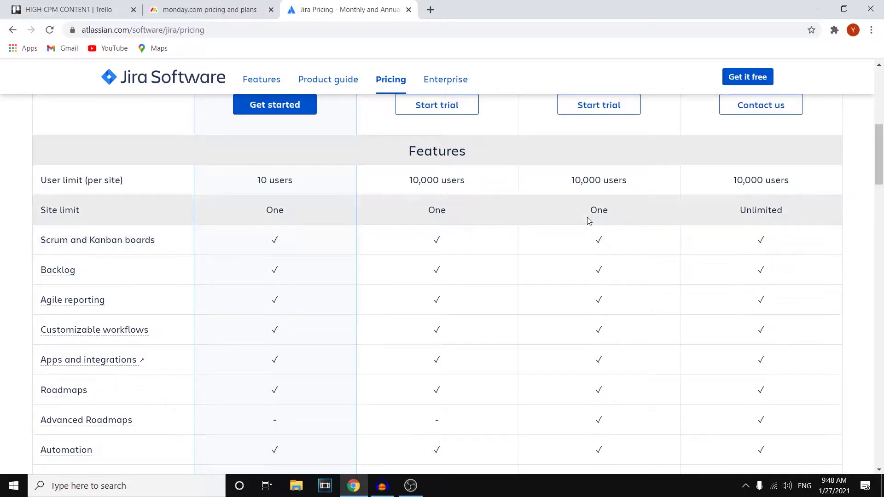
Step: Scroll through Jira's Features table, where Advanced Roadmaps appears only in Premium and Enterprise
scroll(587, 221, "up", 10)
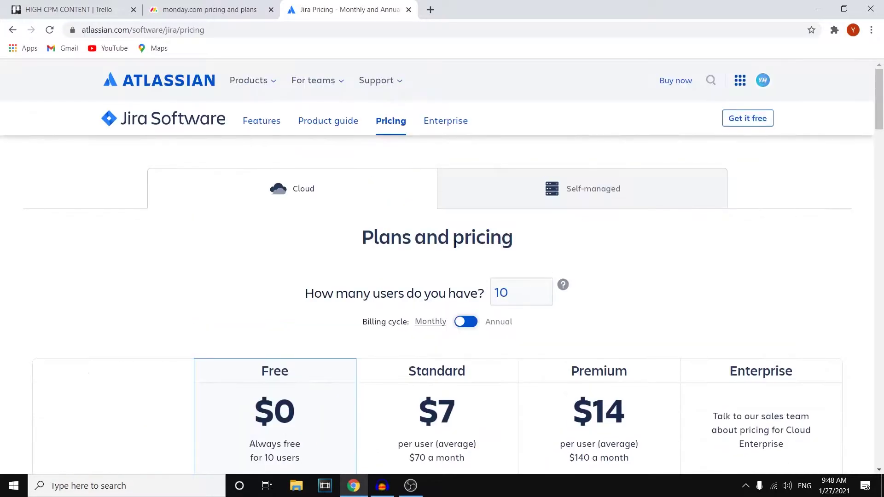
scroll(555, 272, "down", 10)
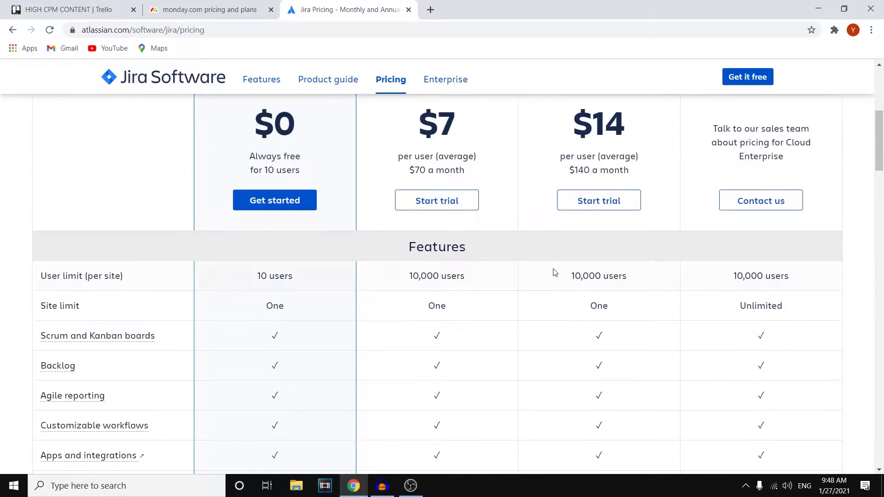
scroll(557, 266, "down", 12)
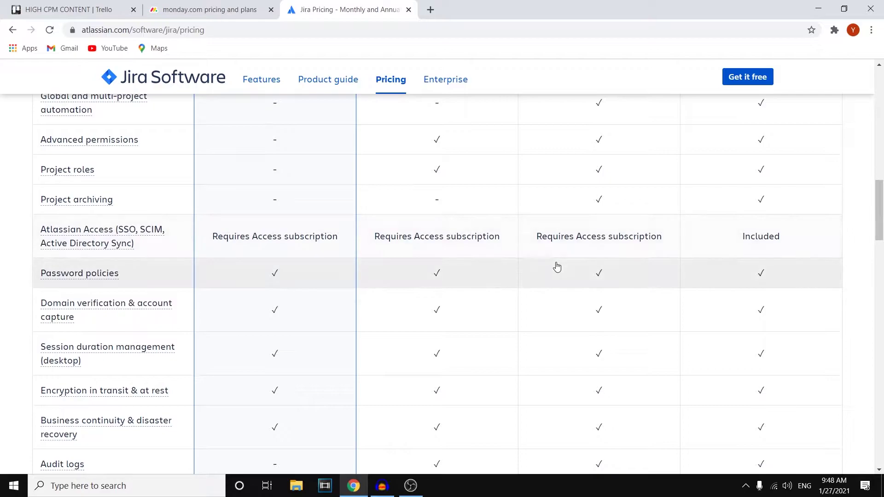
scroll(557, 267, "up", 10)
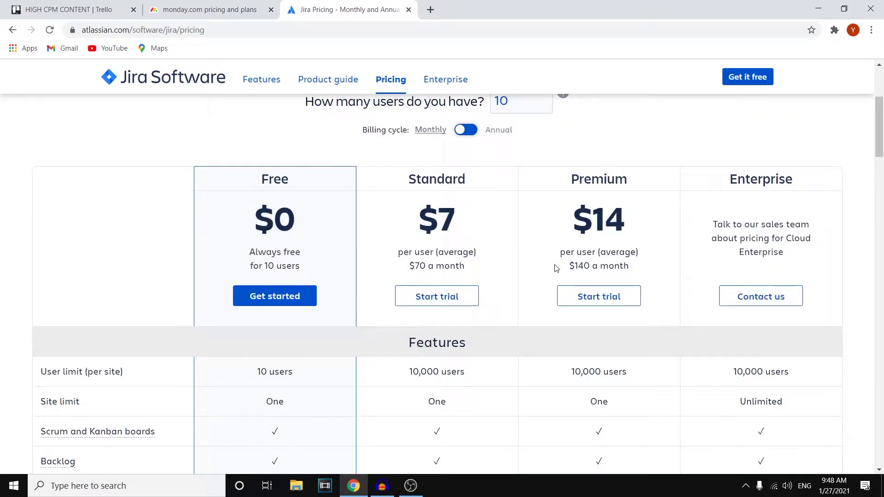
scroll(557, 268, "down", 5)
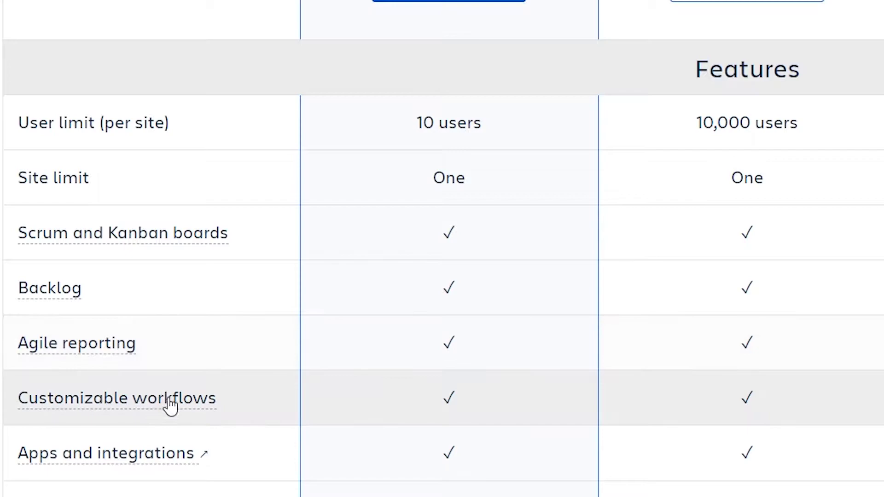
scroll(214, 403, "down", 3)
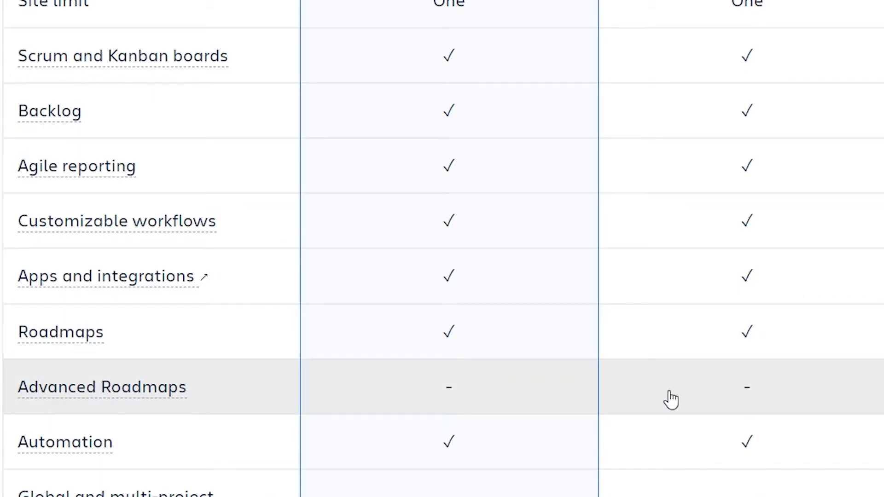
scroll(746, 393, "up", 15)
scroll(741, 396, "down", 12)
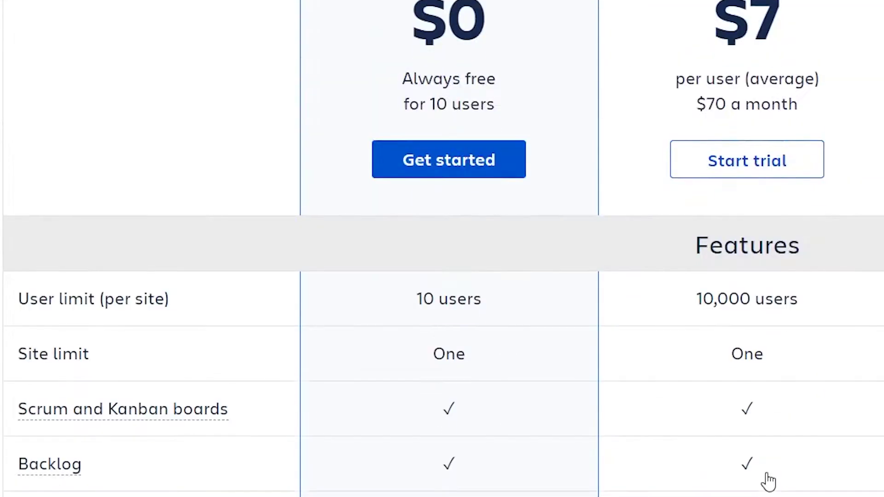
scroll(592, 393, "down", 3)
scroll(500, 264, "down", 13)
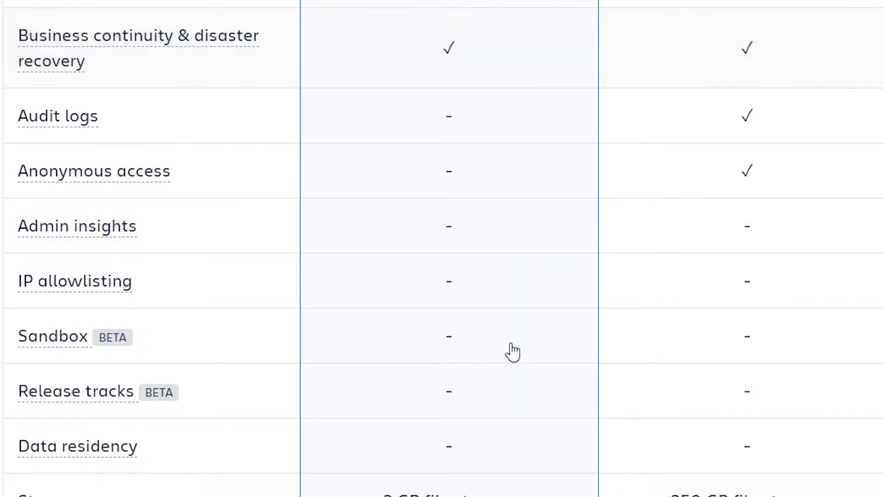
scroll(418, 345, "down", 4)
scroll(427, 355, "up", 20)
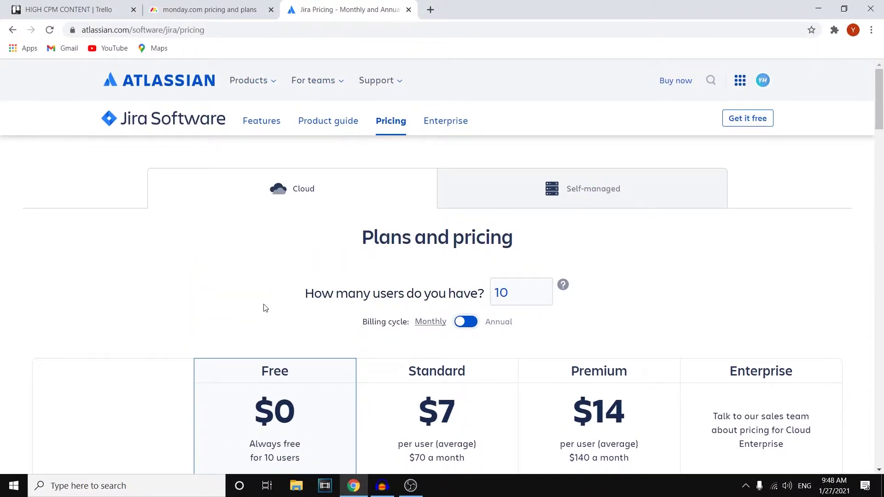
scroll(266, 308, "down", 9)
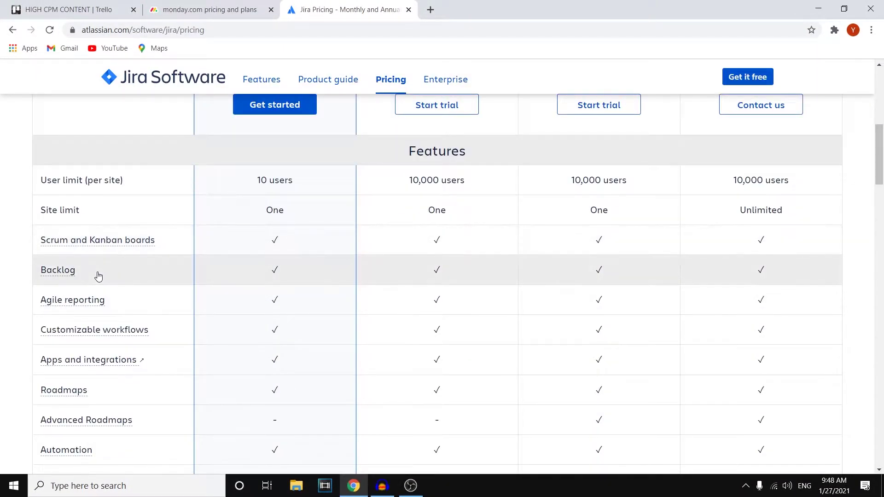
Step: Return to monday.com pricing and scroll to each plan's feature list, with dashboards combining 1, 5, 20 or 50 boards
left_click(210, 10)
scroll(475, 358, "up", 5)
scroll(743, 401, "up", 6)
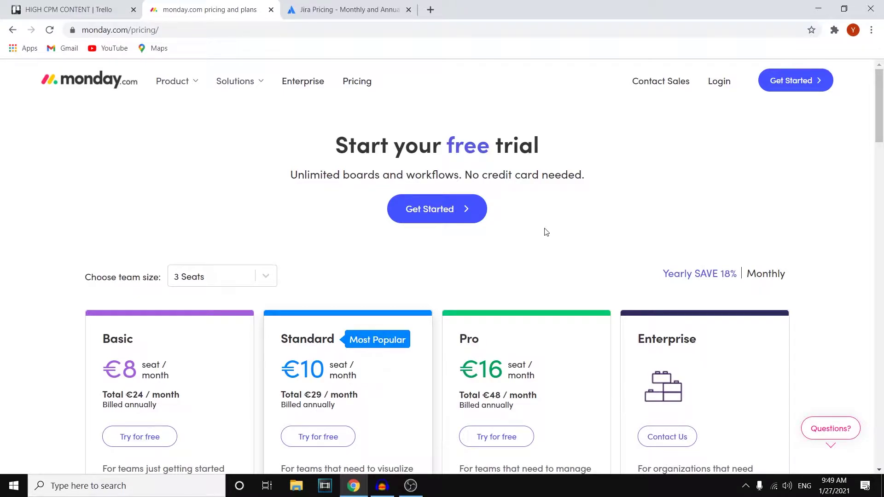
scroll(564, 205, "down", 4)
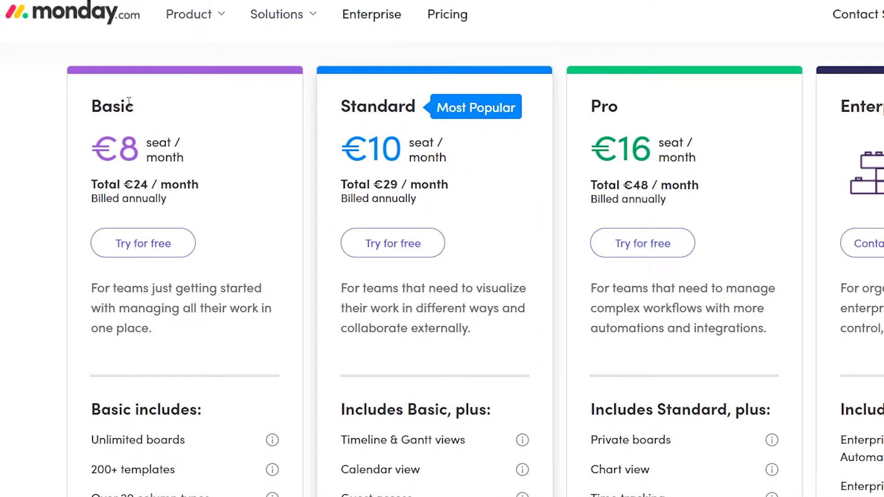
scroll(129, 101, "down", 3)
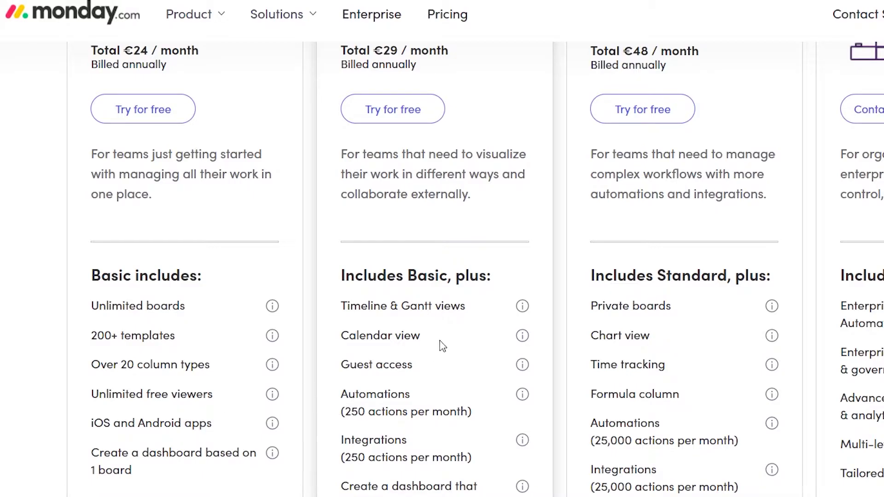
scroll(438, 344, "up", 5)
scroll(313, 357, "down", 8)
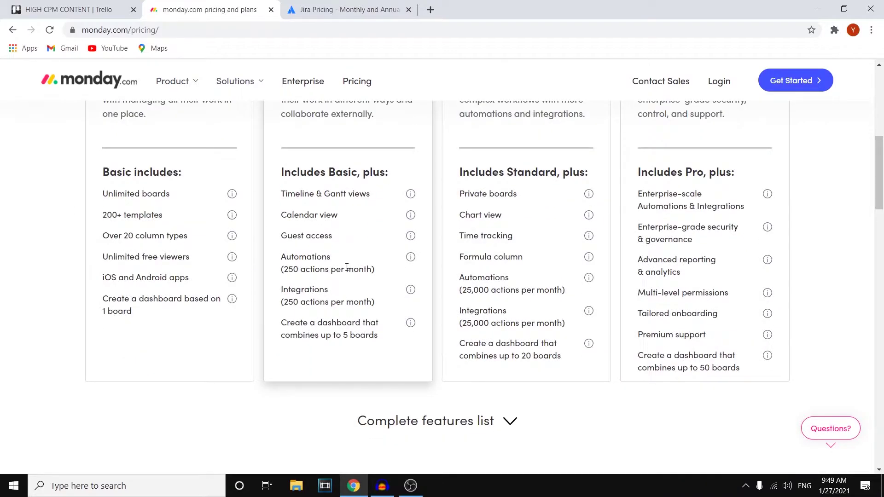
scroll(347, 263, "up", 8)
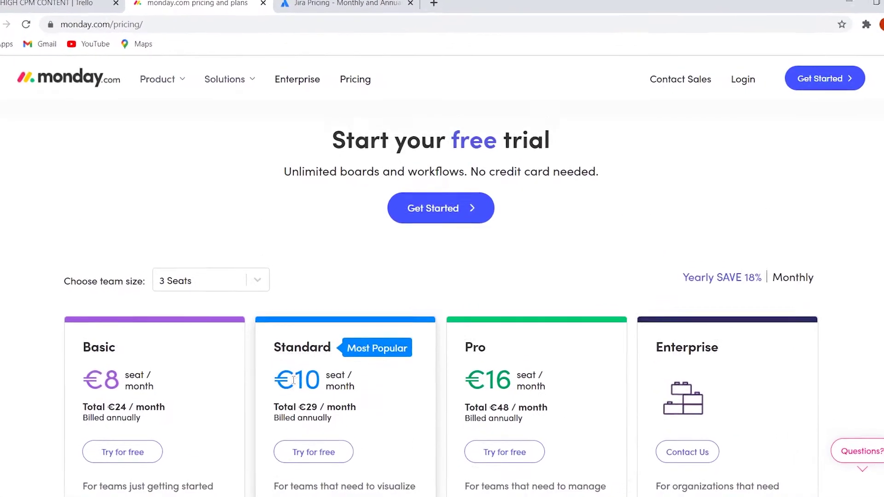
scroll(292, 396, "down", 8)
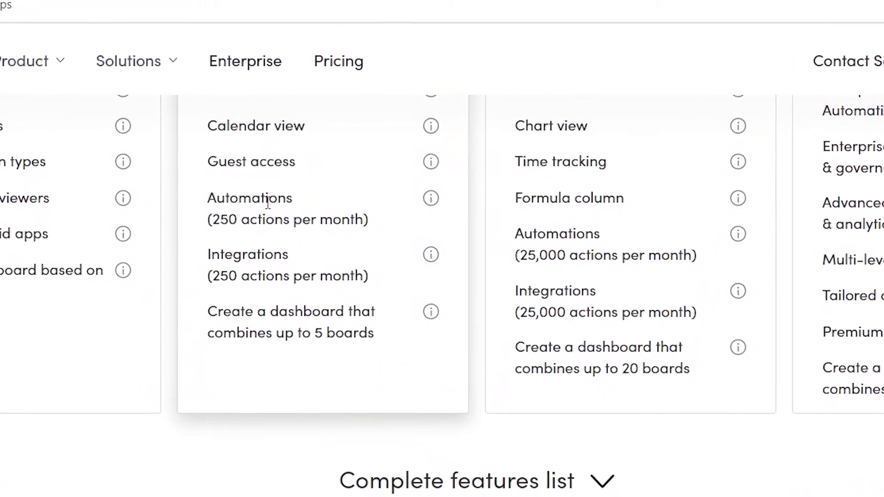
mouse_move(430, 197)
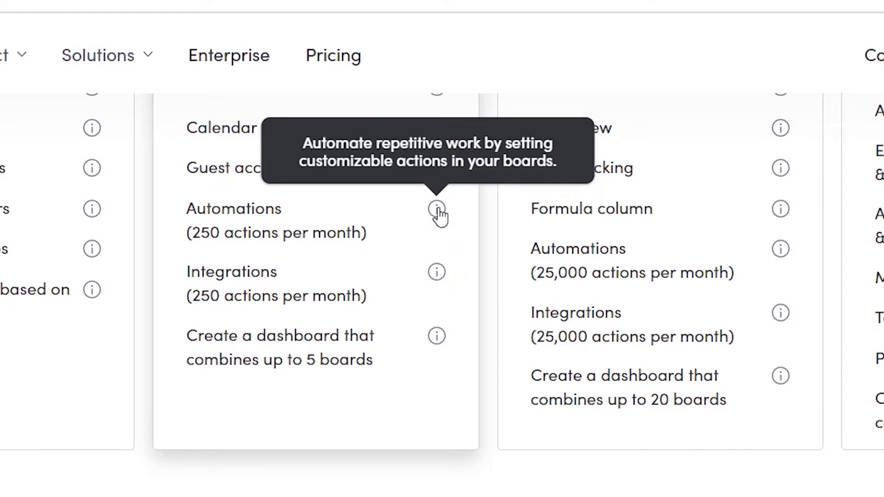
scroll(440, 215, "up", 3)
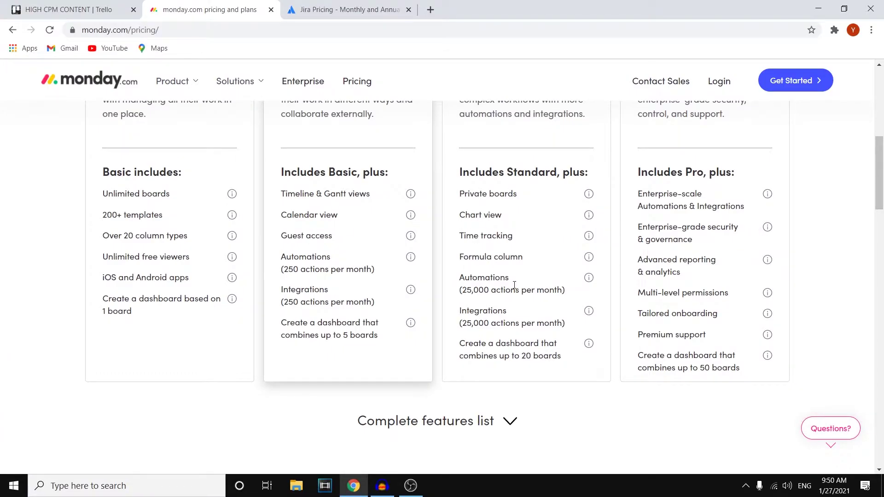
scroll(529, 274, "up", 8)
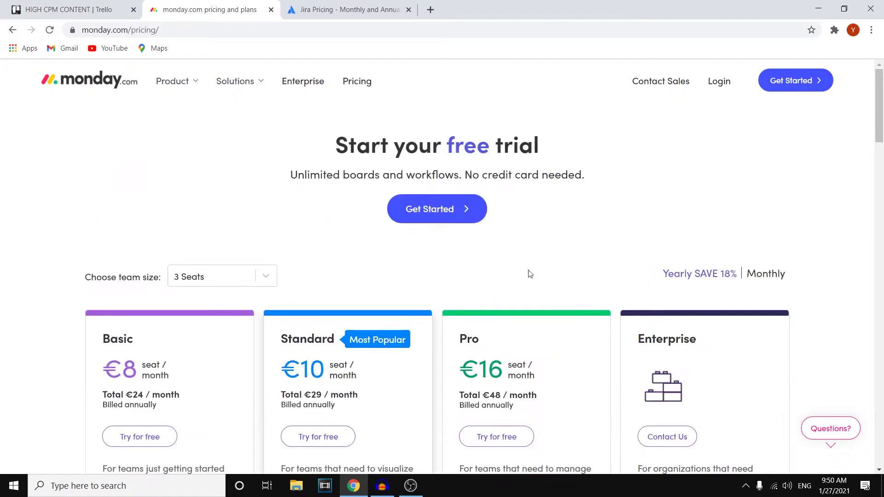
scroll(503, 304, "down", 6)
scroll(507, 290, "down", 2)
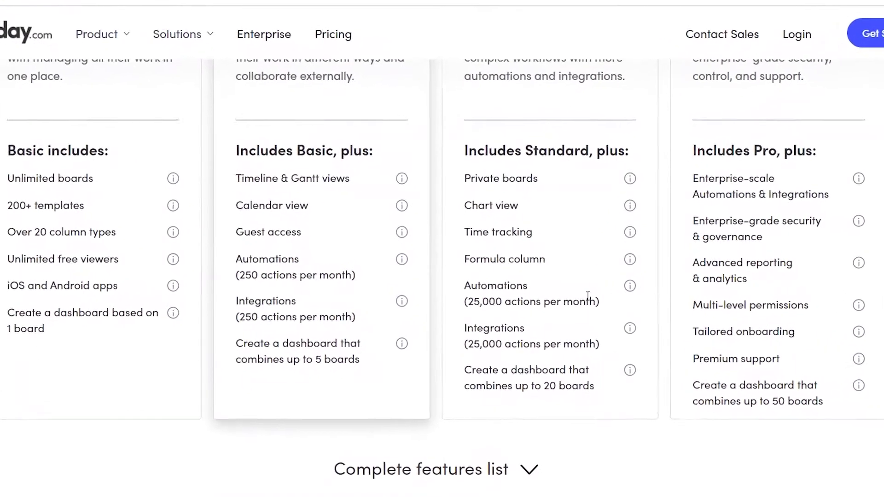
left_click_drag(458, 331, 479, 289)
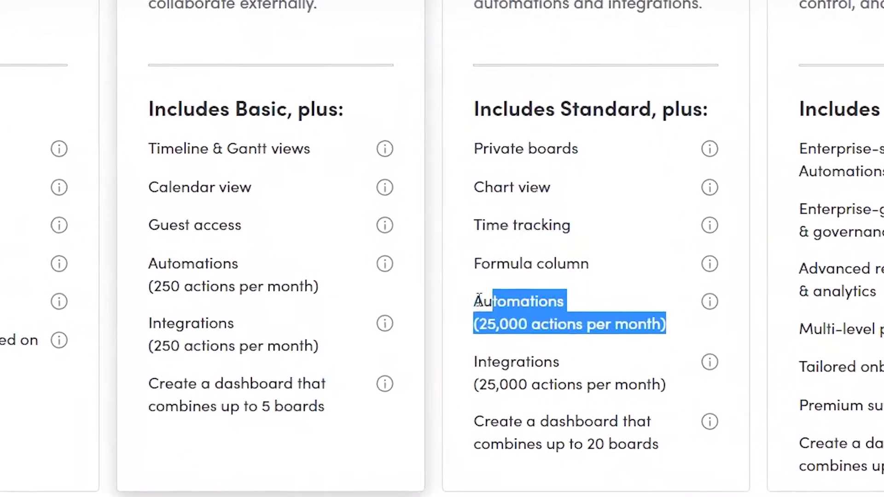
left_click(458, 304)
triple_click(478, 331)
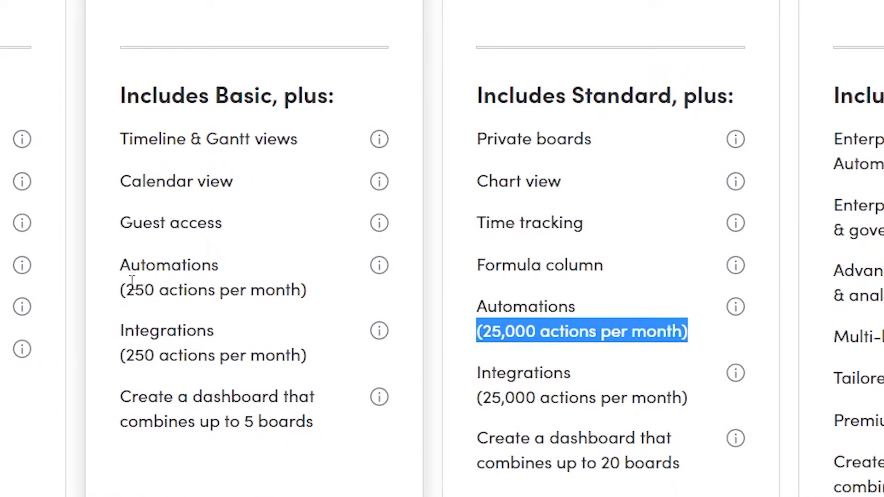
left_click(248, 302)
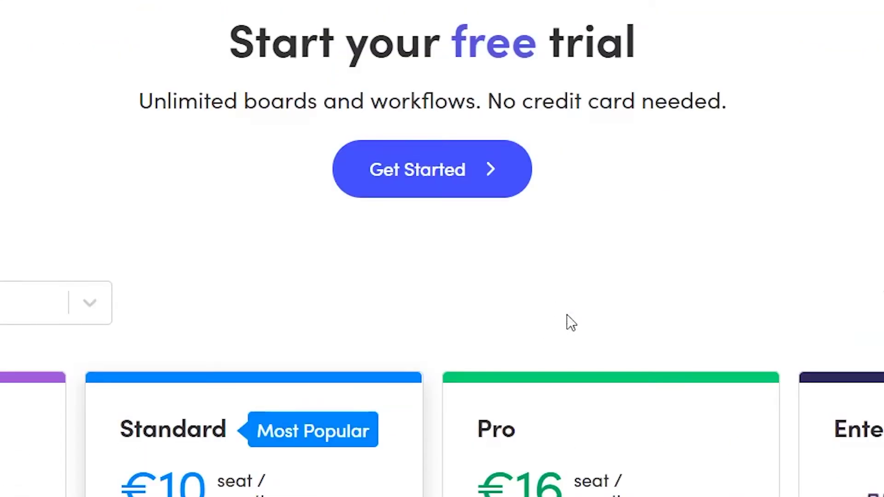
scroll(567, 322, "down", 12)
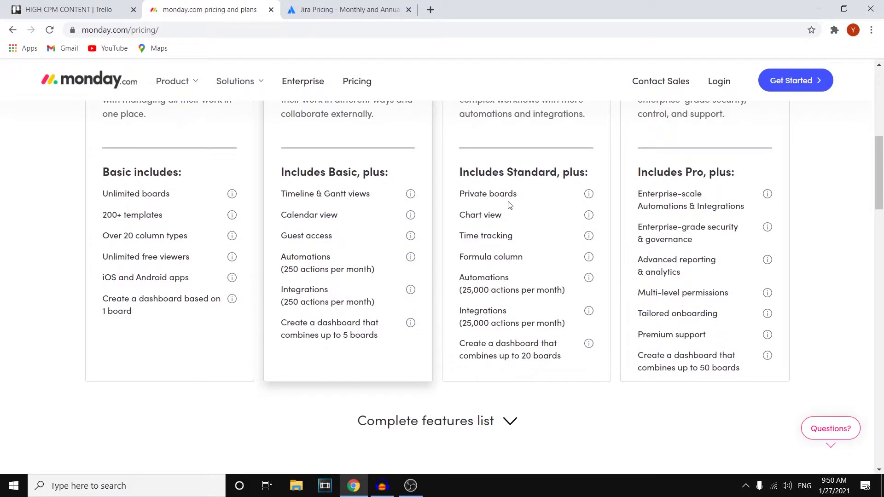
scroll(510, 205, "up", 7)
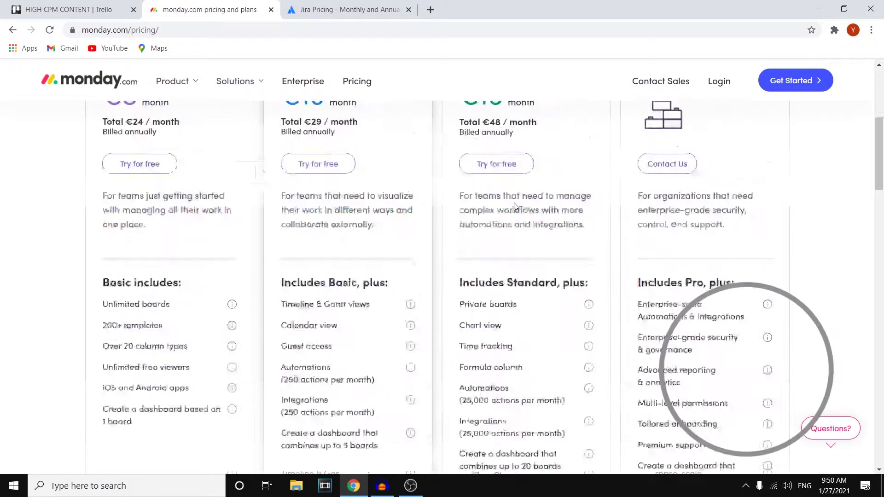
Step: Return to Jira pricing and scroll the Features table to the Automation and multi-project automation rows
left_click(345, 9)
scroll(450, 316, "up", 6)
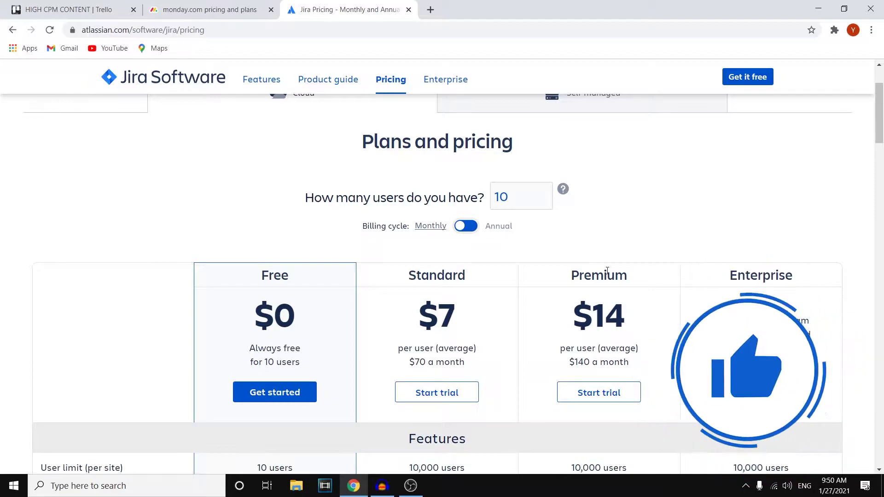
scroll(607, 271, "down", 6)
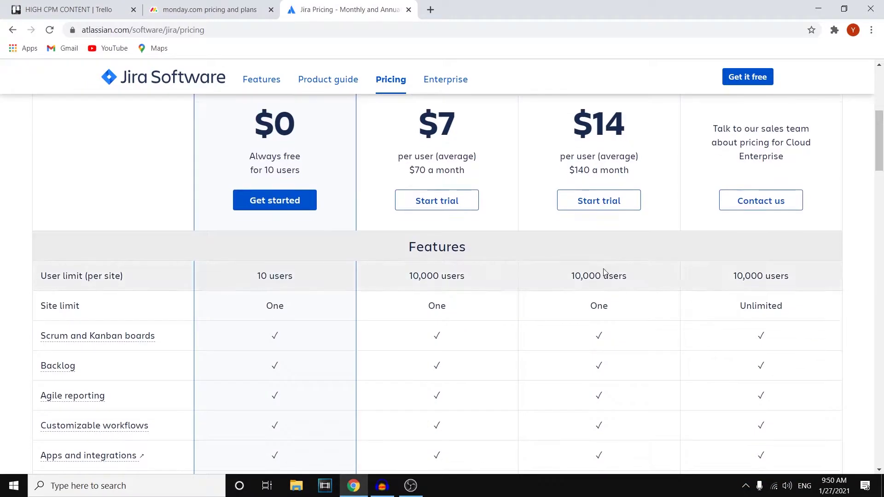
scroll(598, 290, "down", 2)
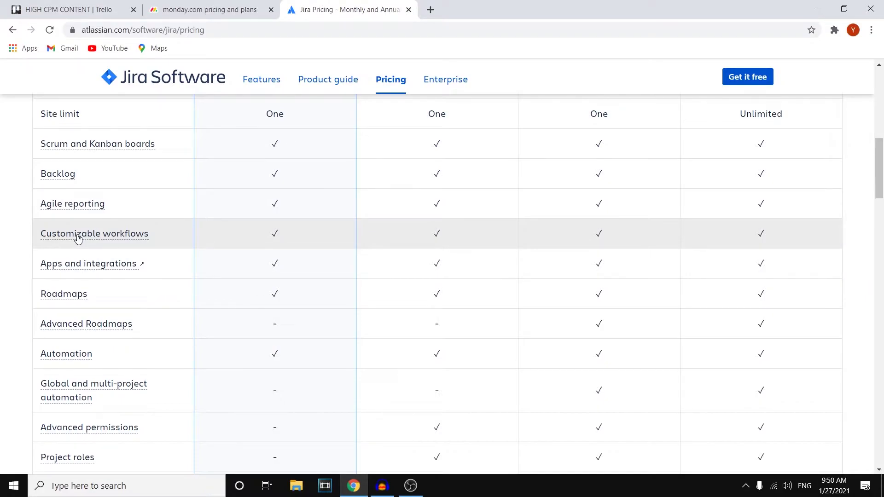
scroll(78, 239, "down", 4)
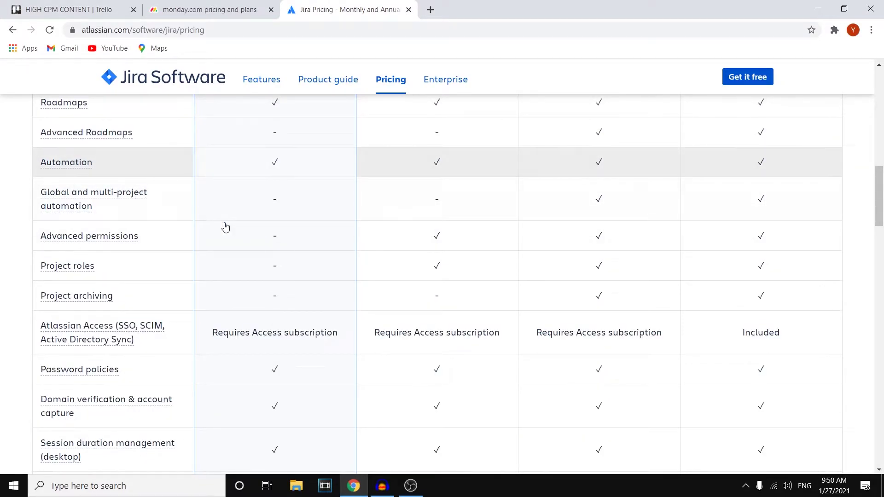
scroll(320, 288, "up", 8)
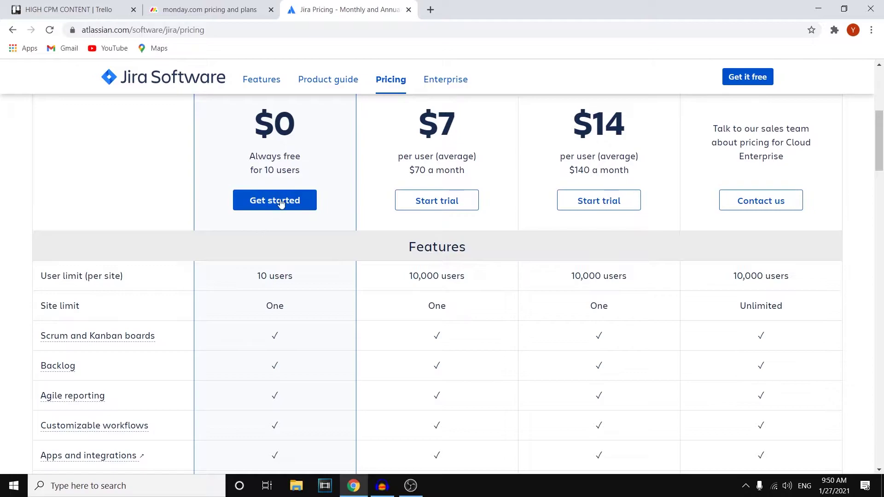
scroll(282, 203, "up", 2)
scroll(282, 175, "down", 8)
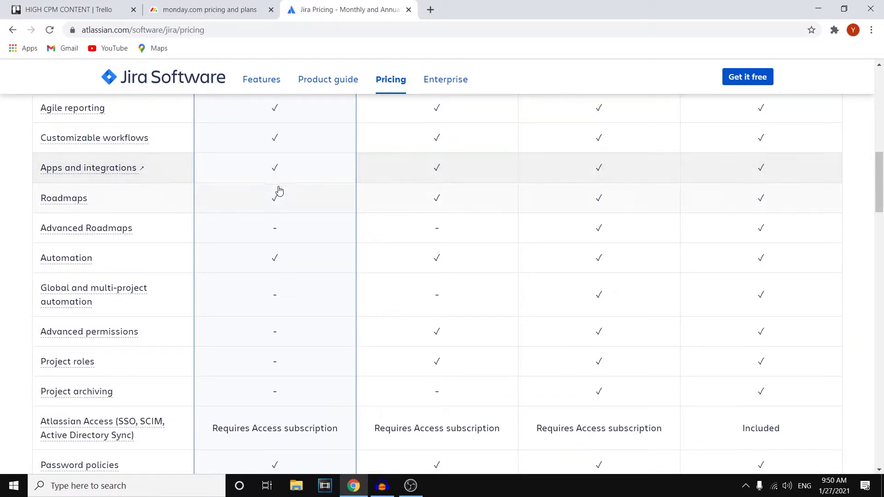
left_click(234, 4)
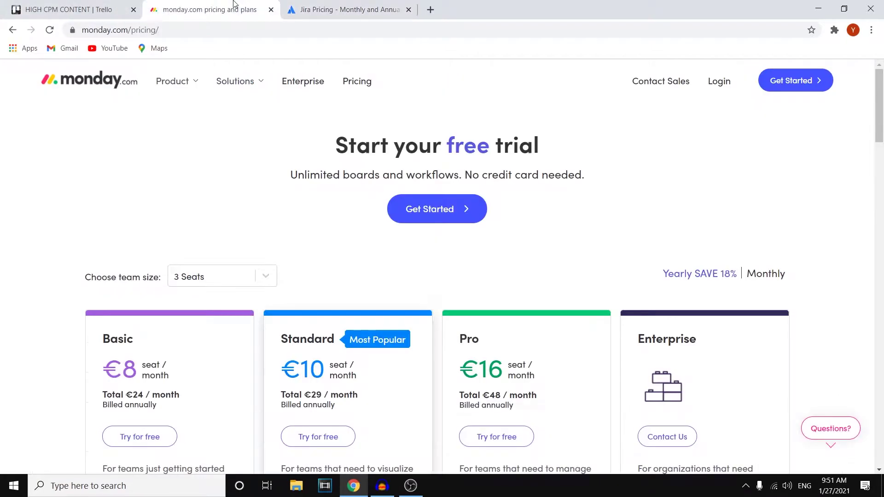
scroll(377, 175, "down", 4)
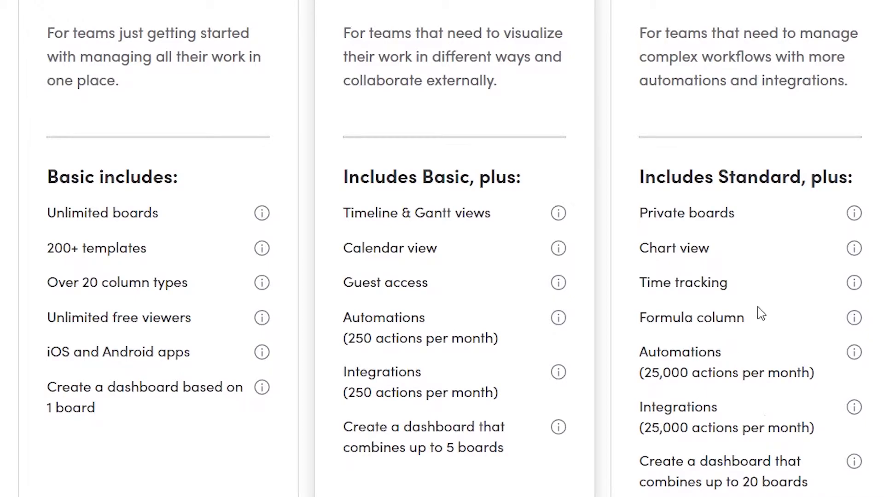
scroll(761, 315, "up", 5)
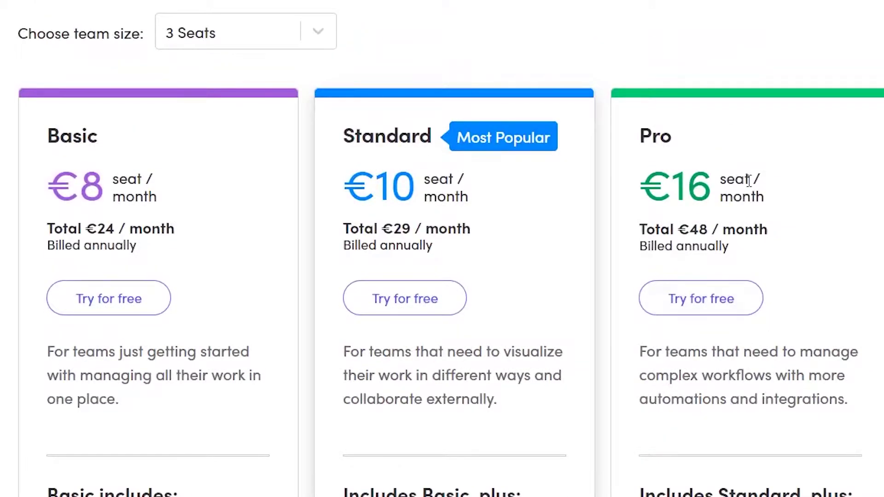
scroll(759, 175, "down", 7)
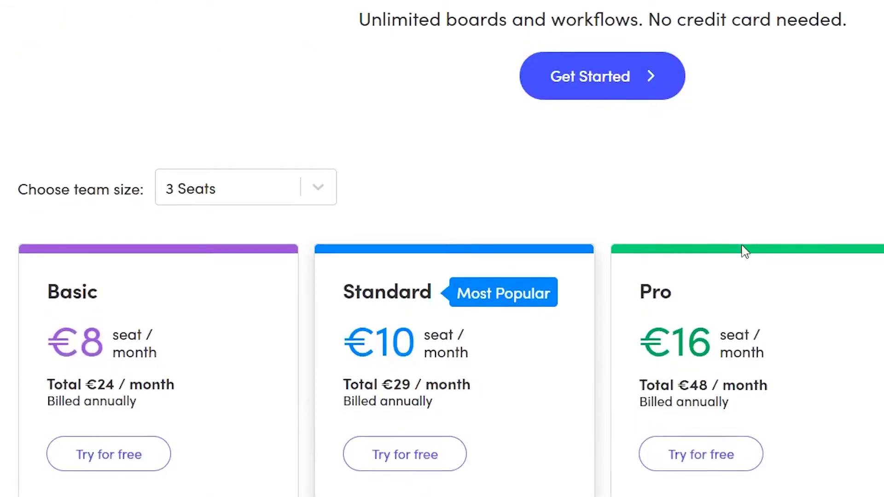
scroll(743, 253, "down", 10)
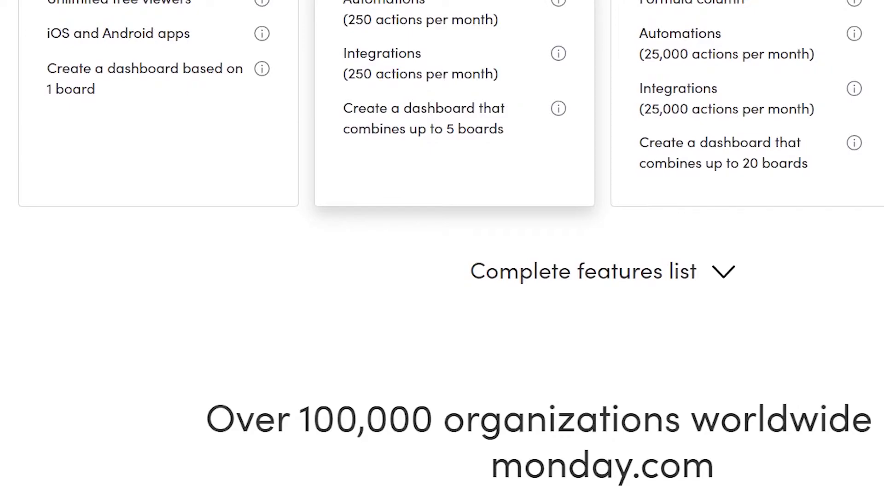
left_click(331, 6)
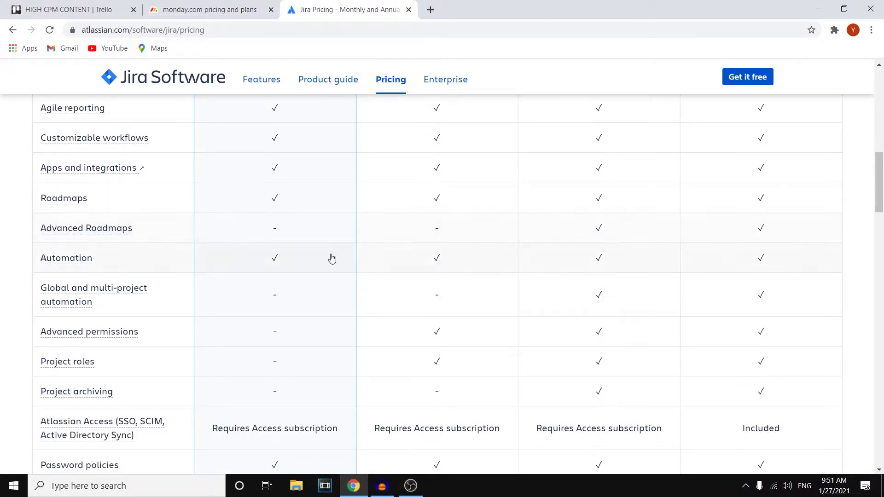
Step: Show the Automation feature details in Jira's table and scroll through the plan features
left_click(275, 258)
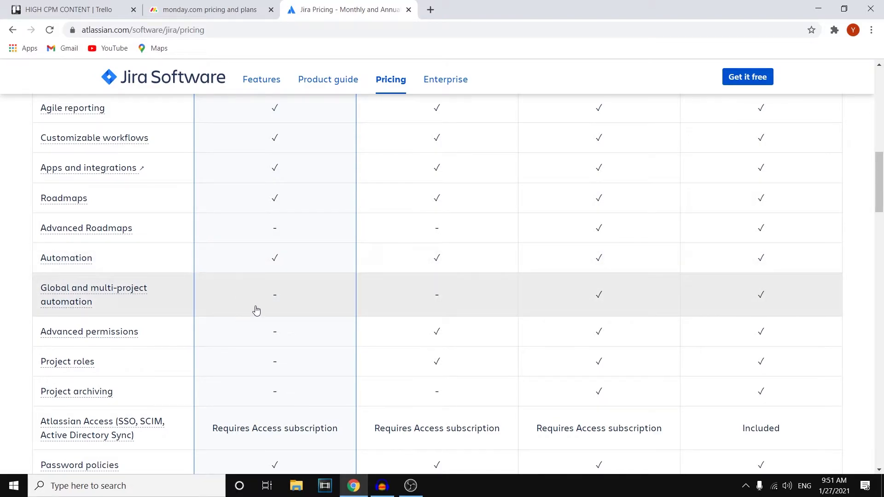
scroll(260, 284, "down", 8)
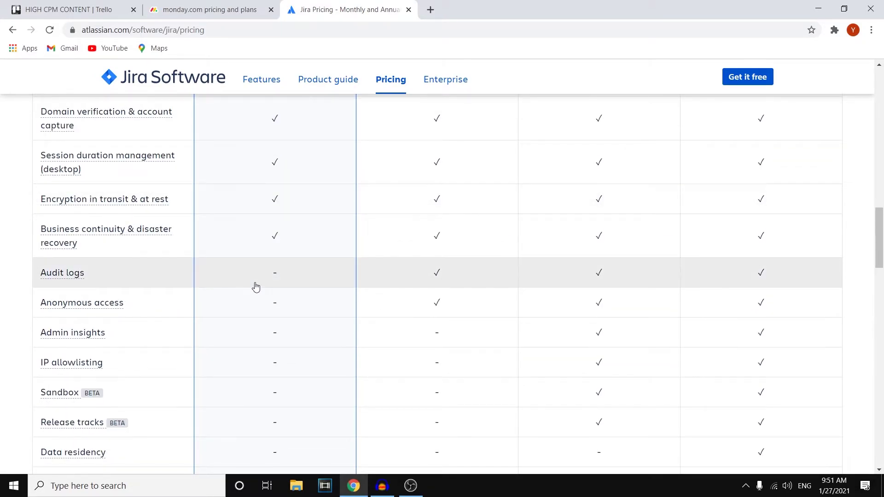
scroll(577, 274, "down", 5)
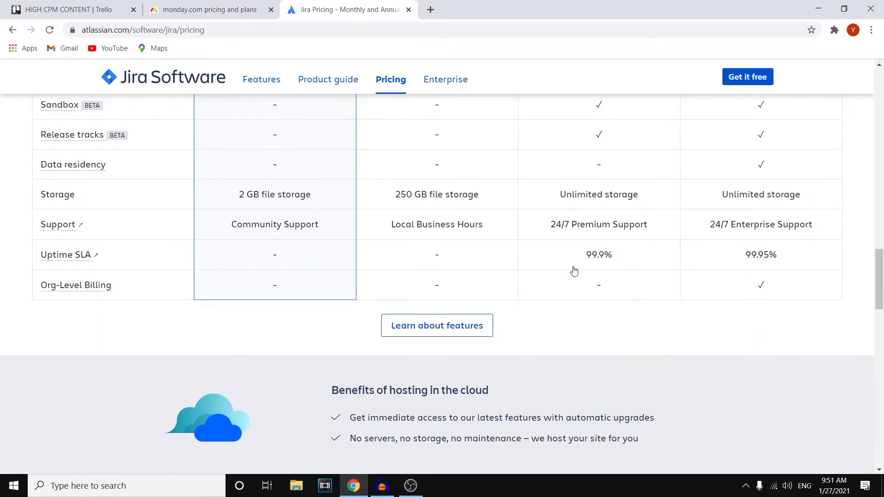
scroll(574, 270, "up", 6)
scroll(594, 300, "up", 15)
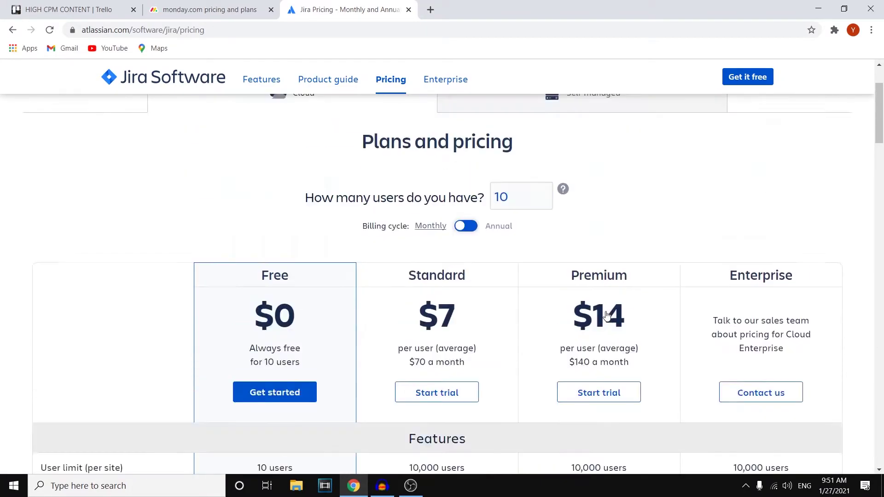
scroll(626, 282, "down", 6)
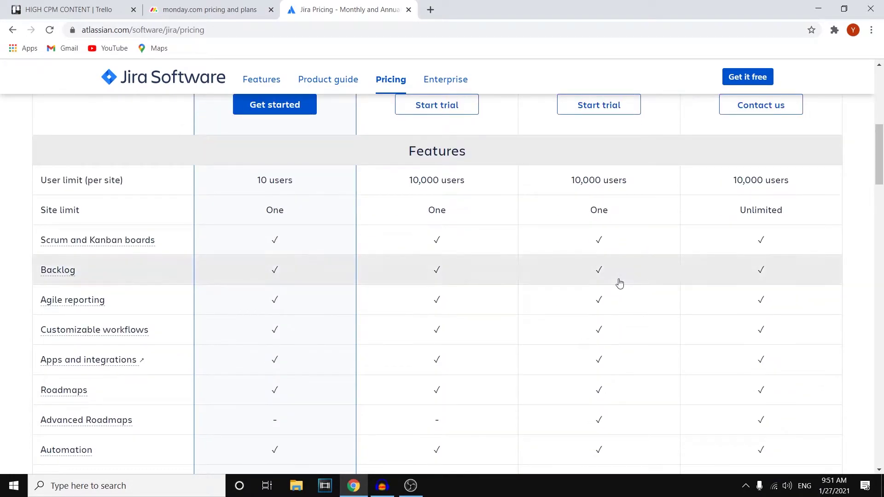
scroll(615, 282, "down", 4)
scroll(611, 281, "down", 6)
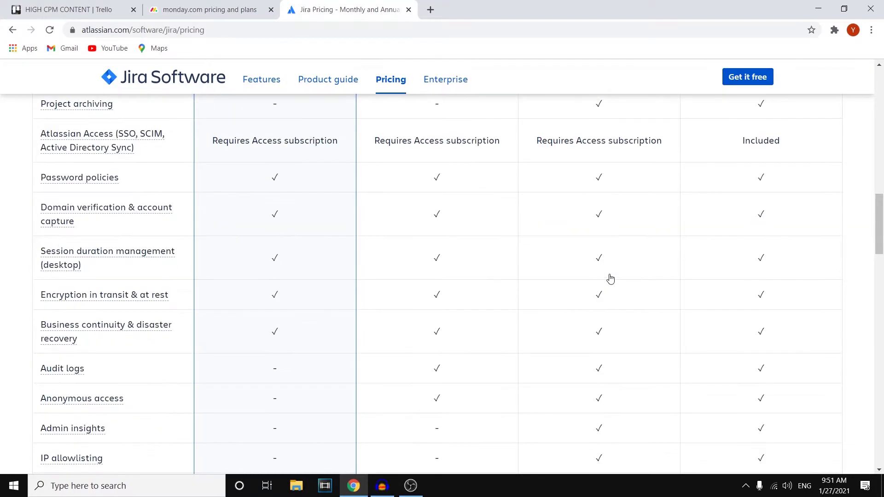
scroll(611, 279, "down", 5)
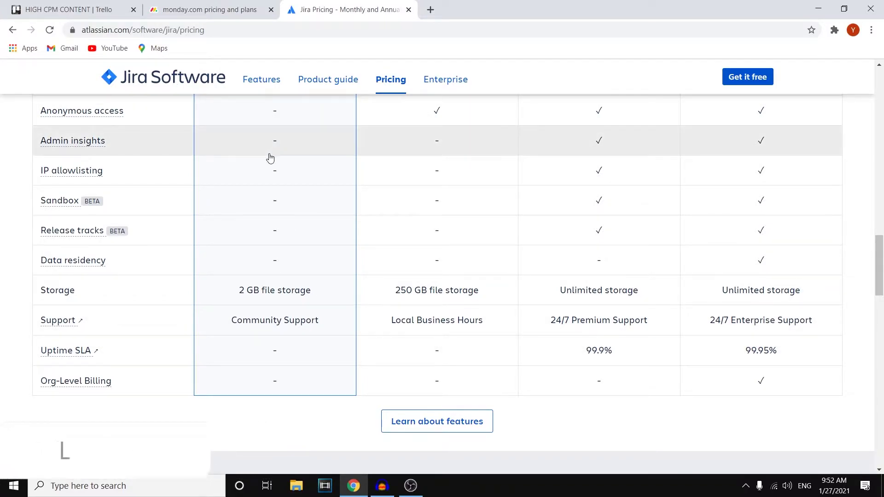
Step: Finish reviewing Jira's features table, then return to monday.com's pricing page
scroll(286, 178, "up", 20)
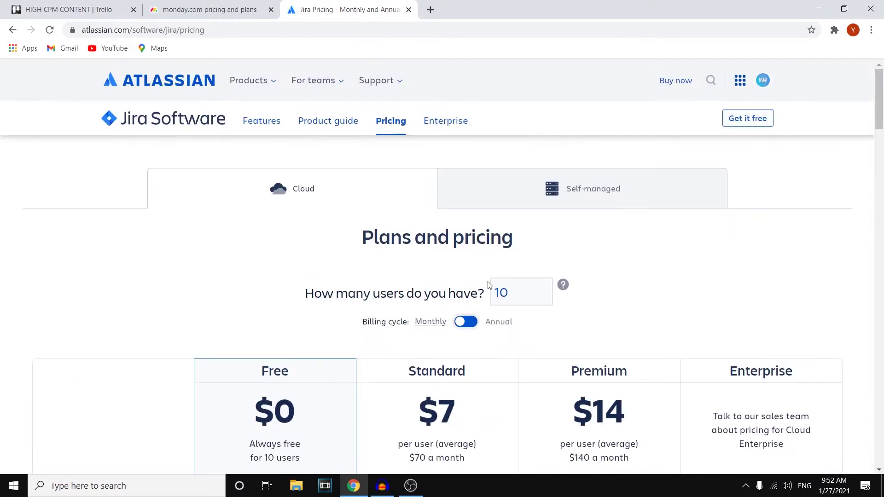
scroll(477, 270, "down", 6)
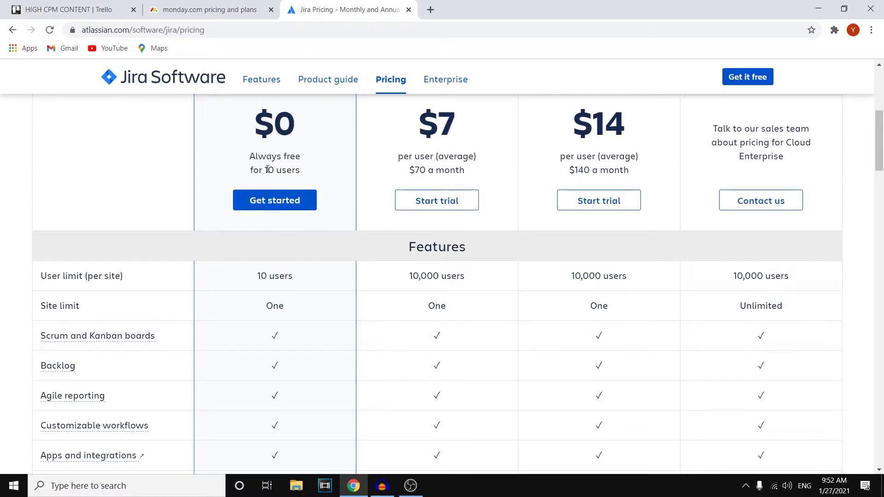
scroll(275, 288, "down", 5)
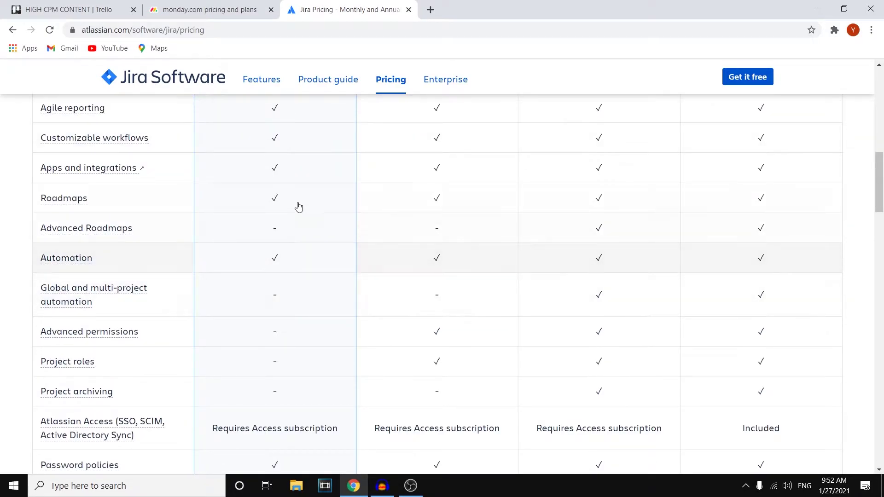
scroll(263, 341, "down", 4)
scroll(290, 381, "up", 8)
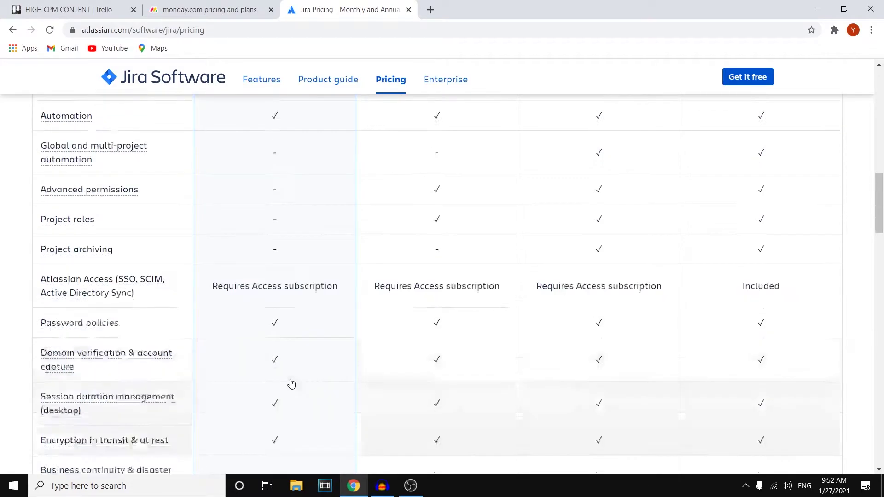
left_click(225, 9)
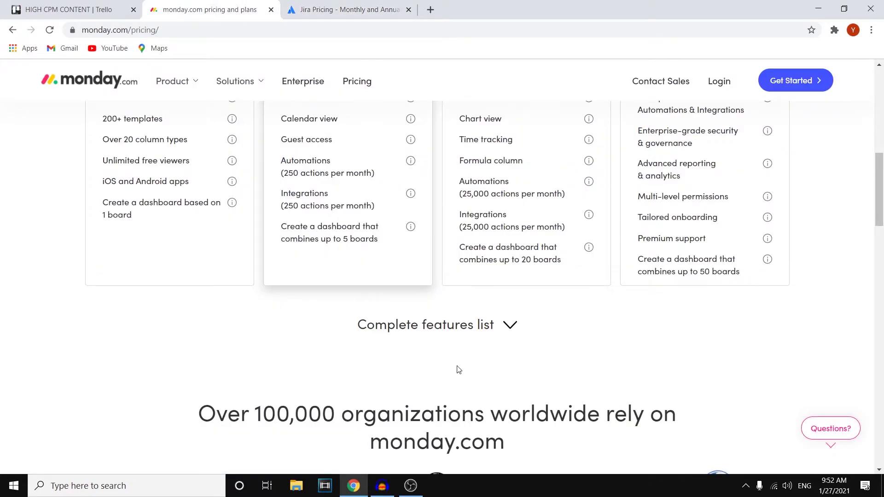
Step: Scroll back up to the top of monday.com's pricing page
scroll(489, 310, "up", 4)
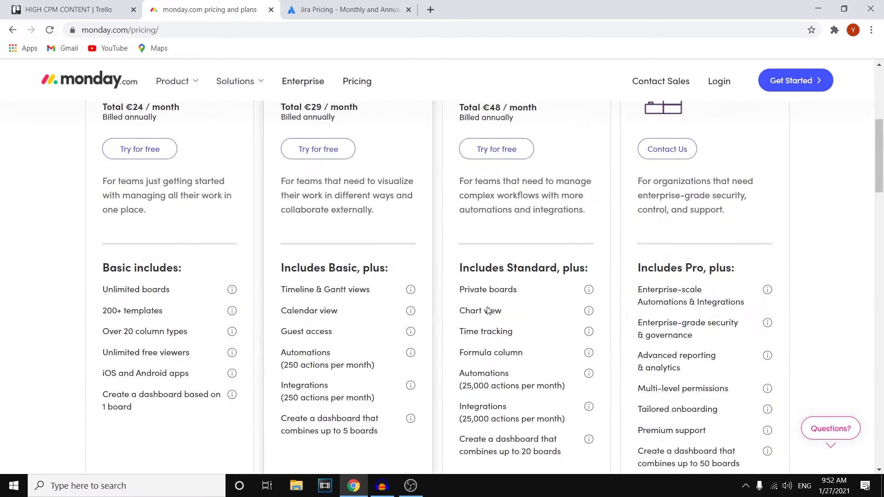
scroll(493, 308, "up", 6)
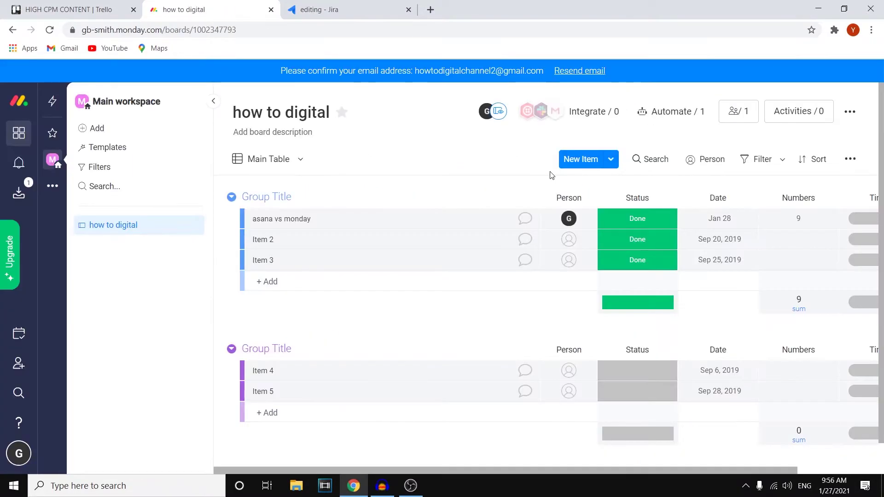
Step: Flip between the 'how to digital' board and Jira's empty 'editing' board, ending on Jira's board
key("ctrl+Tab")
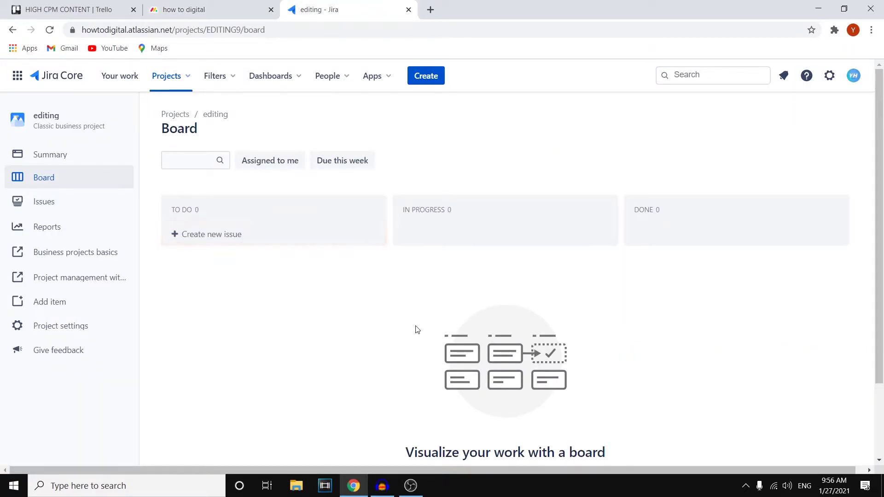
left_click(200, 9)
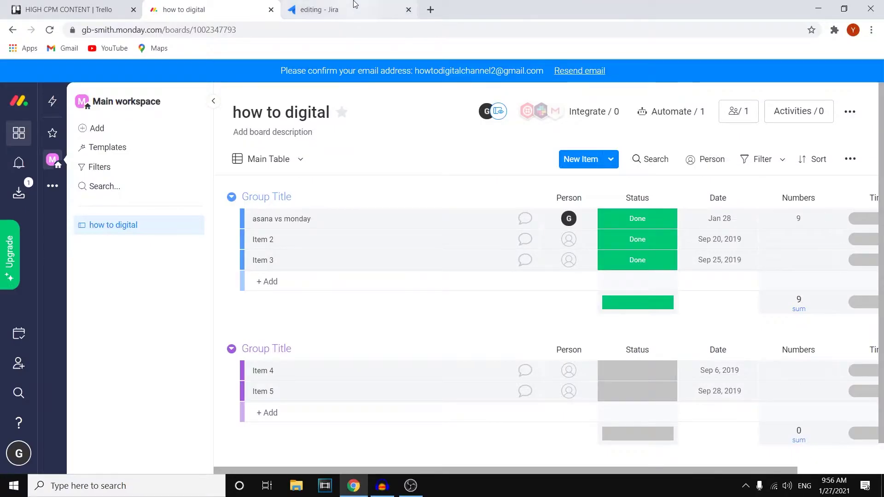
key("ctrl+Tab")
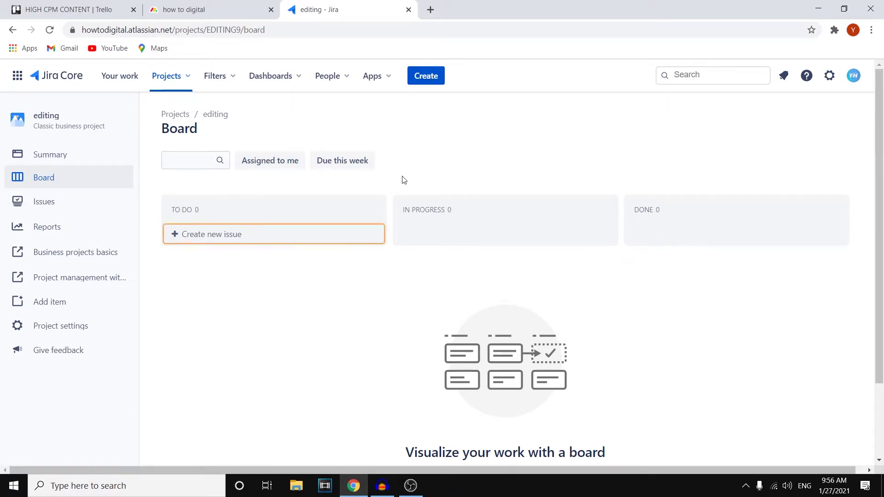
left_click(194, 9)
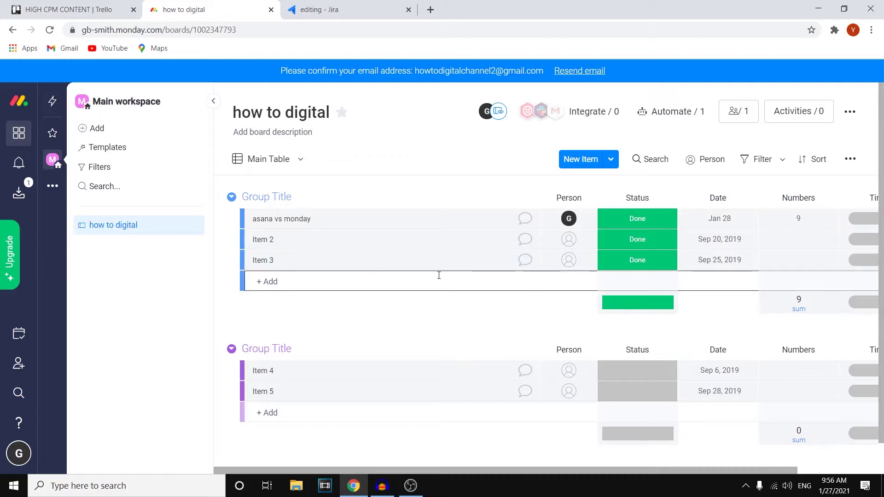
left_click(299, 9)
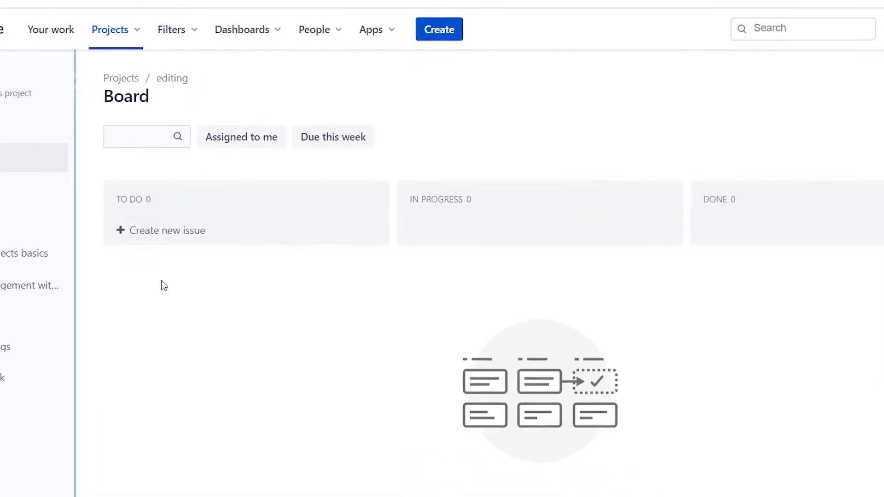
Step: Add an 'edit this video' issue to the To Do column and discard the extra empty issue box
left_click(168, 224)
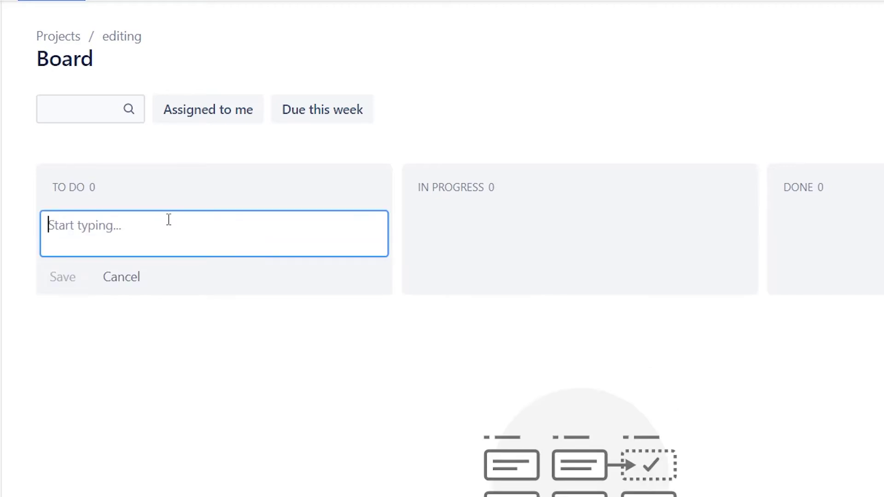
type("edit this")
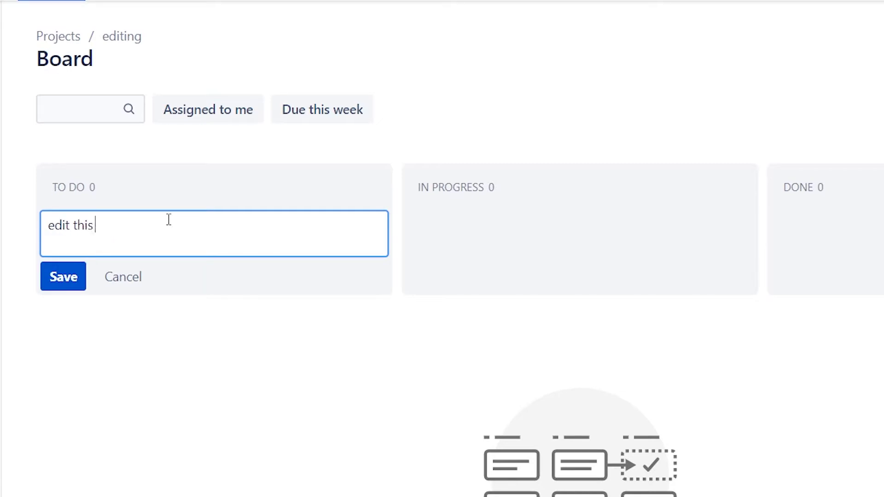
type(" video")
key("Return")
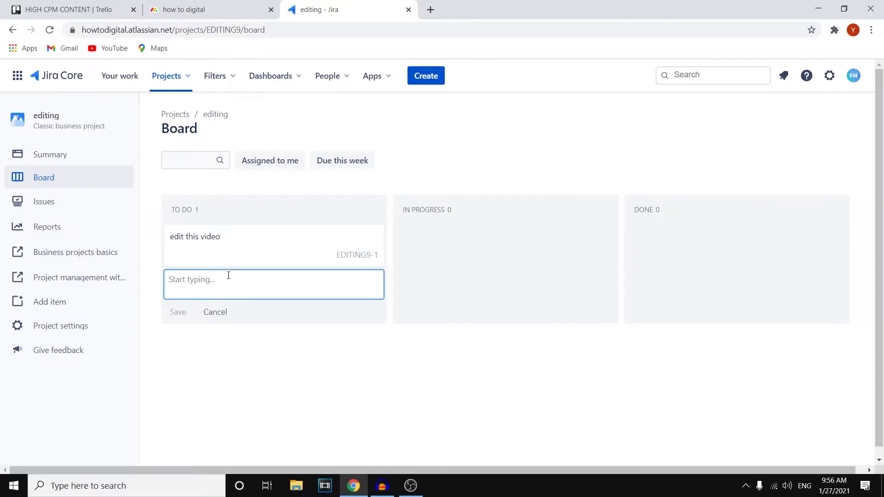
left_click(218, 313)
Step: Add an 'edit this video' item to the first group of the 'how to digital' board
left_click(203, 8)
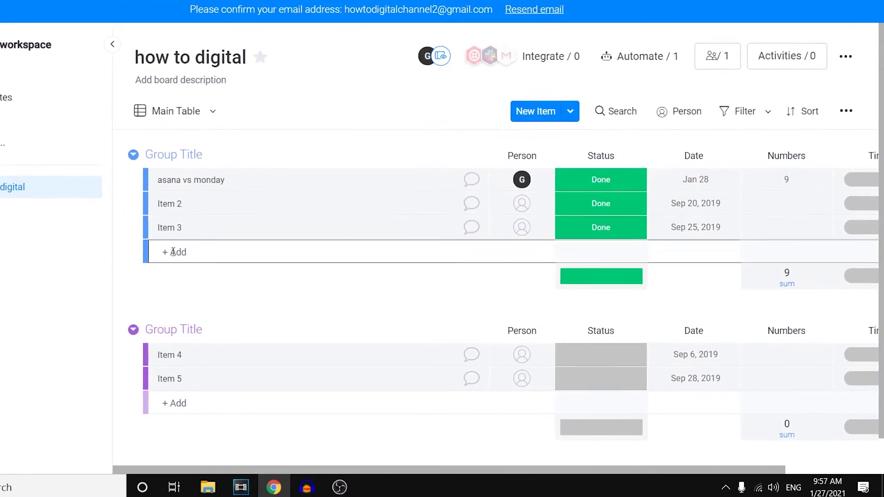
left_click(173, 252)
type("ei")
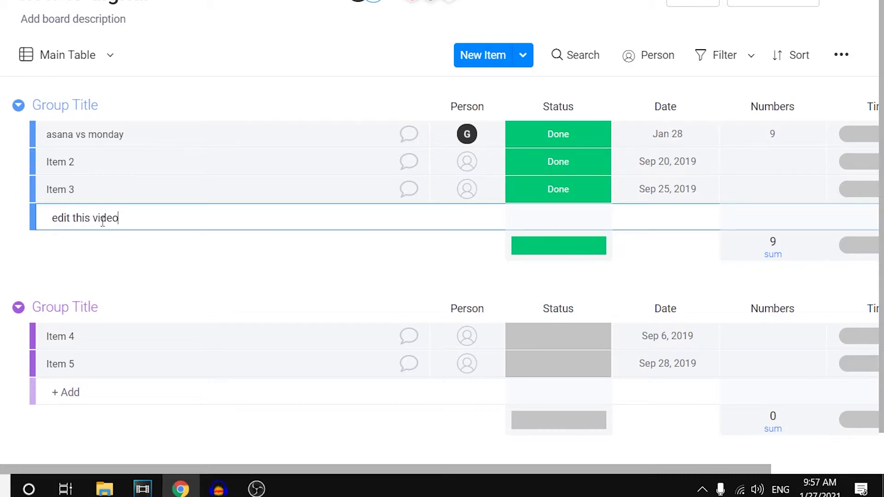
type("it this video")
key("Return")
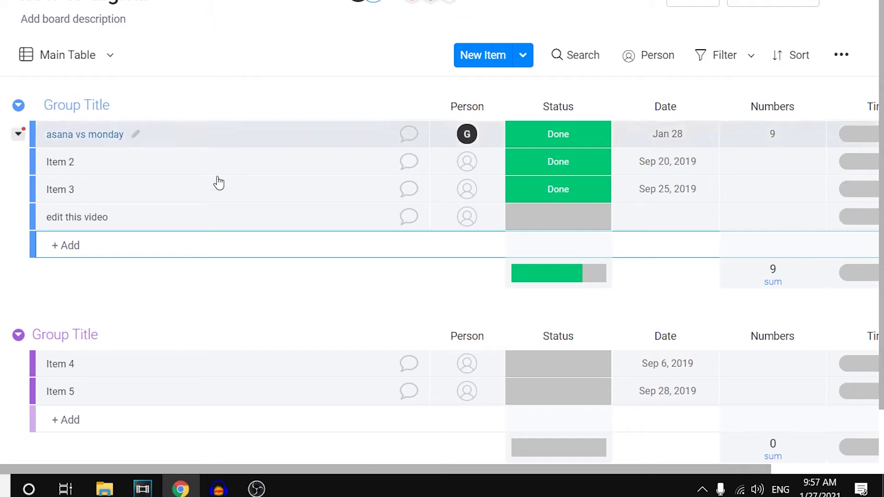
Step: Assign the 'edit this video' item to the board's member by searching their name in the Person cell
left_click(467, 216)
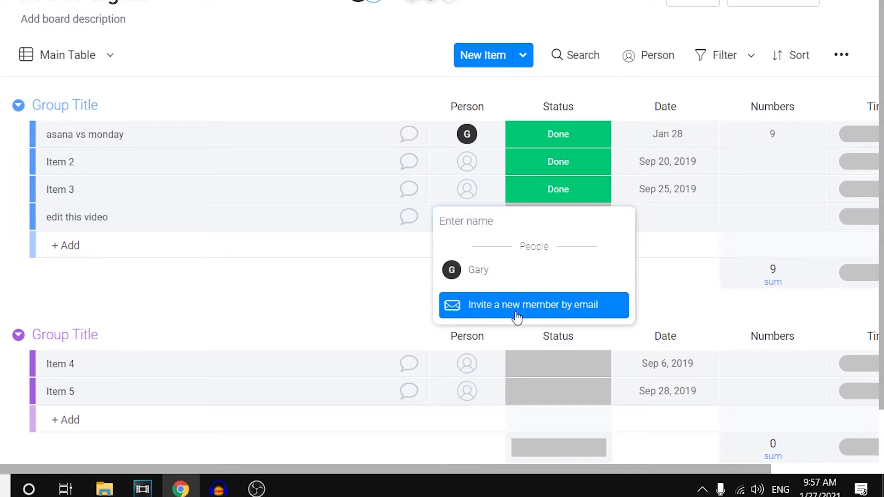
type("Gary")
left_click(482, 268)
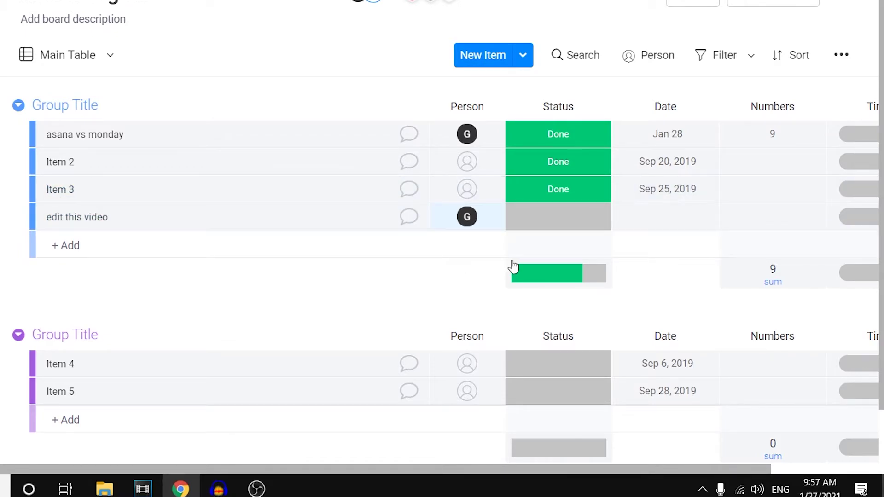
Step: Mark 'edit this video' as Working on it and set its date to January 30
left_click(555, 222)
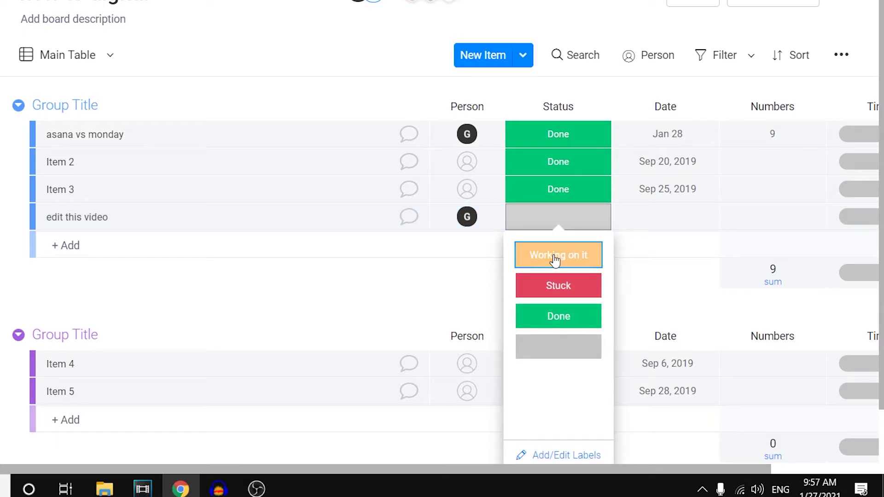
left_click(554, 258)
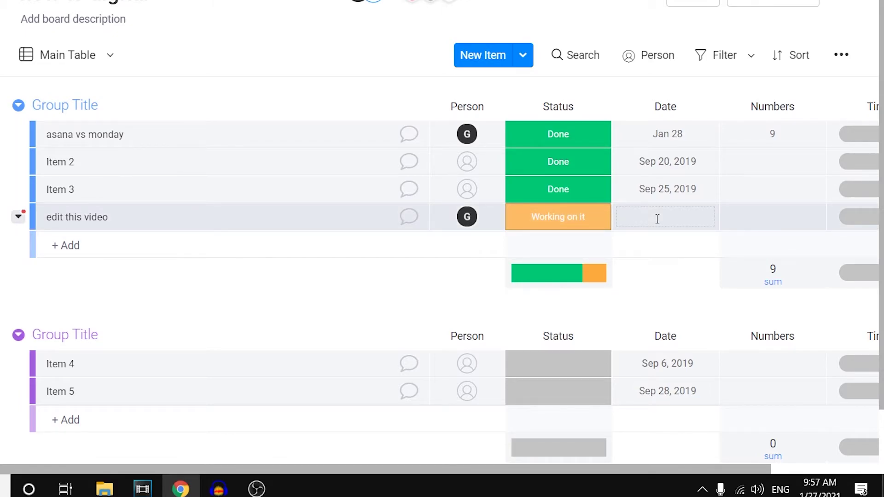
left_click(680, 227)
scroll(679, 227, "down", 1)
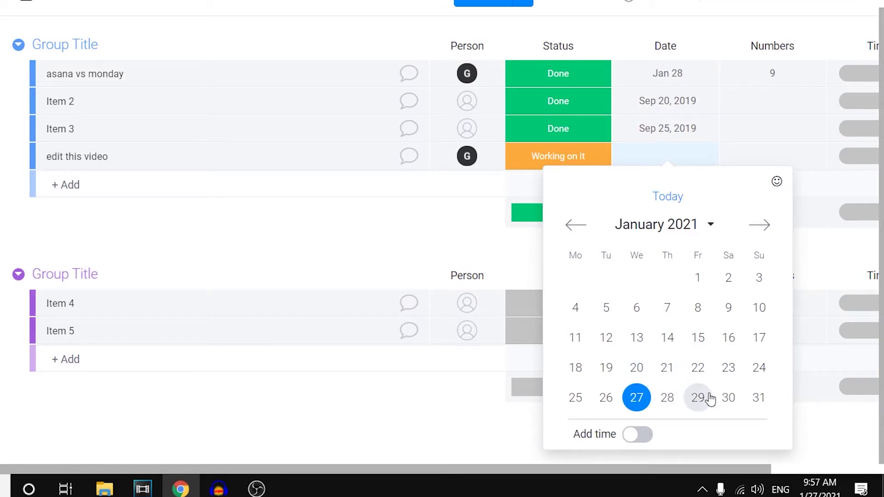
left_click(729, 399)
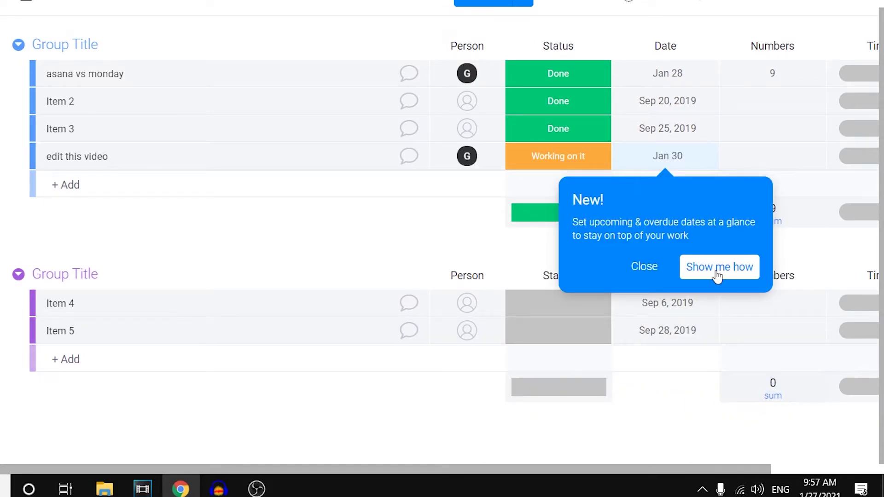
left_click(648, 262)
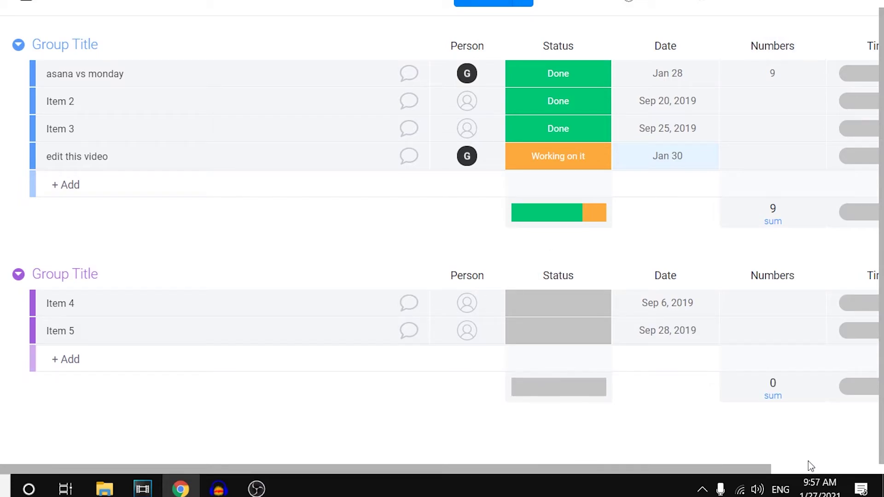
Step: Start adding a new board column, then switch to the Jira editing board
scroll(809, 462, "right", 3)
left_click(842, 46)
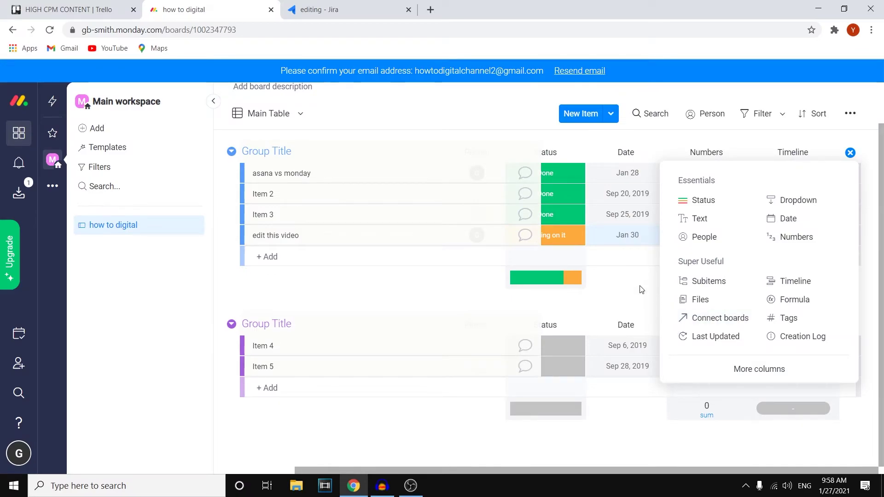
left_click(355, 9)
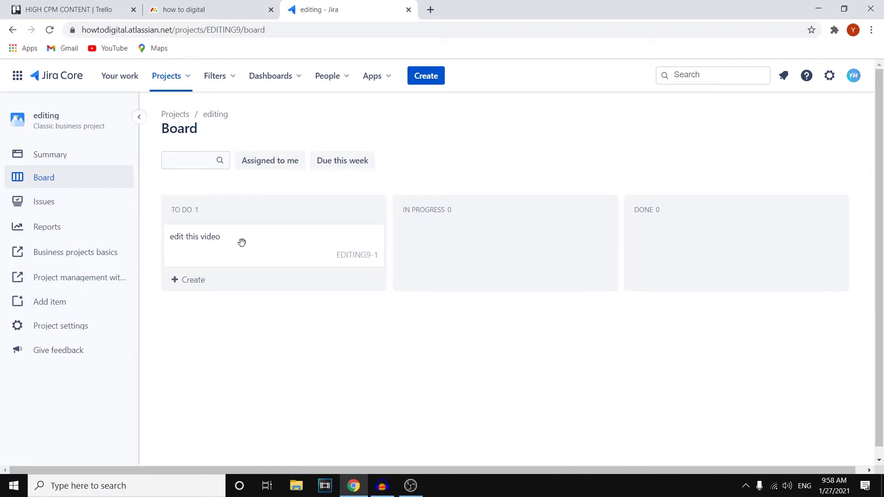
Step: Move the 'edit this video' card from To Do to Done, briefly checking the monday.com board views
left_click_drag(216, 247, 723, 234)
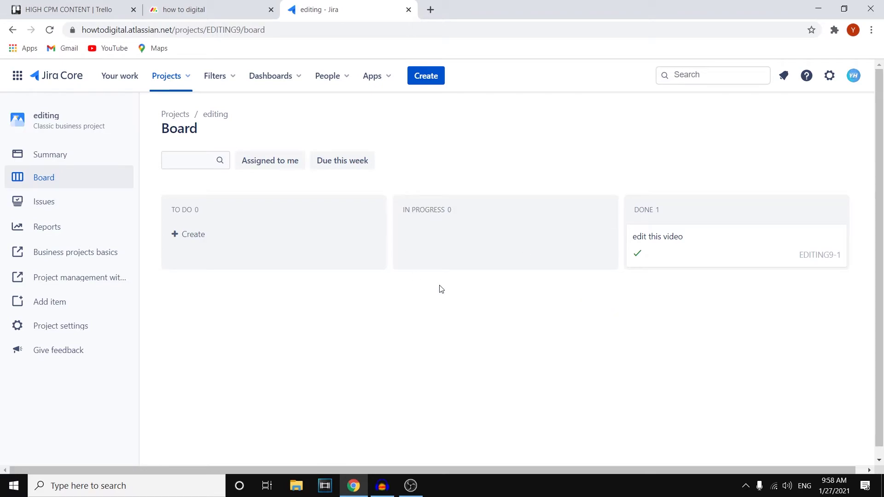
key("ctrl+Tab")
key("ctrl+Tab")
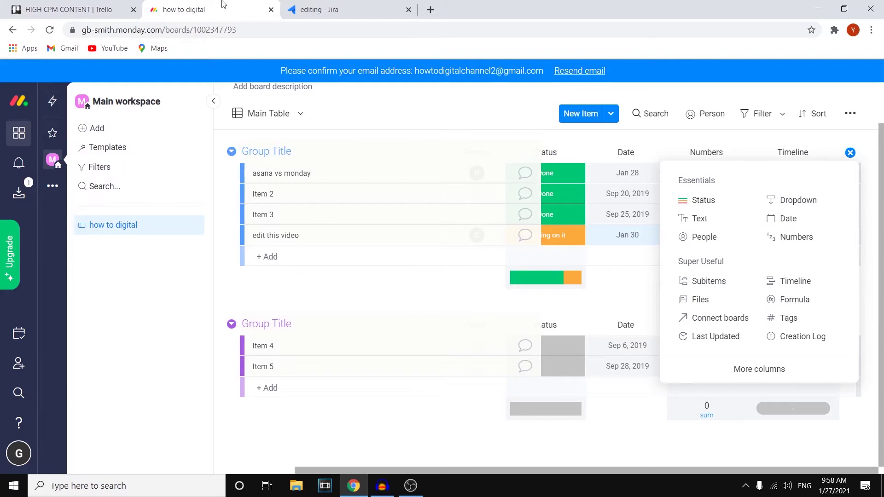
left_click(268, 113)
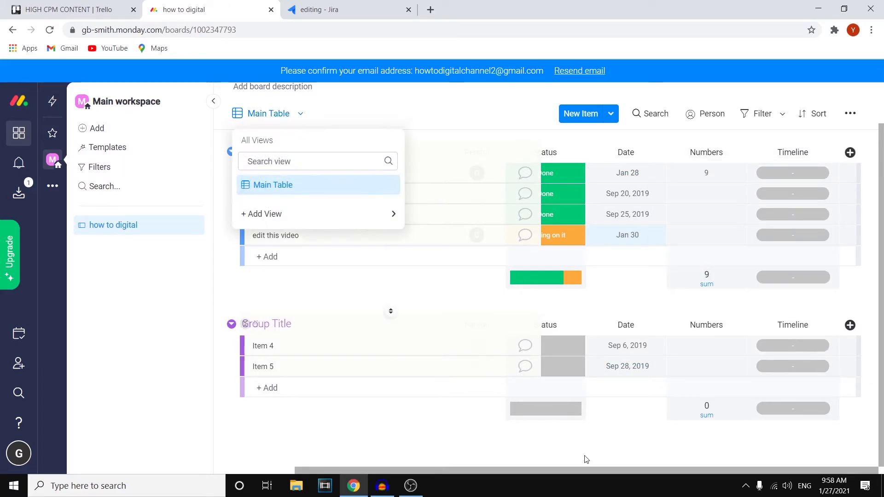
key("ctrl+Tab")
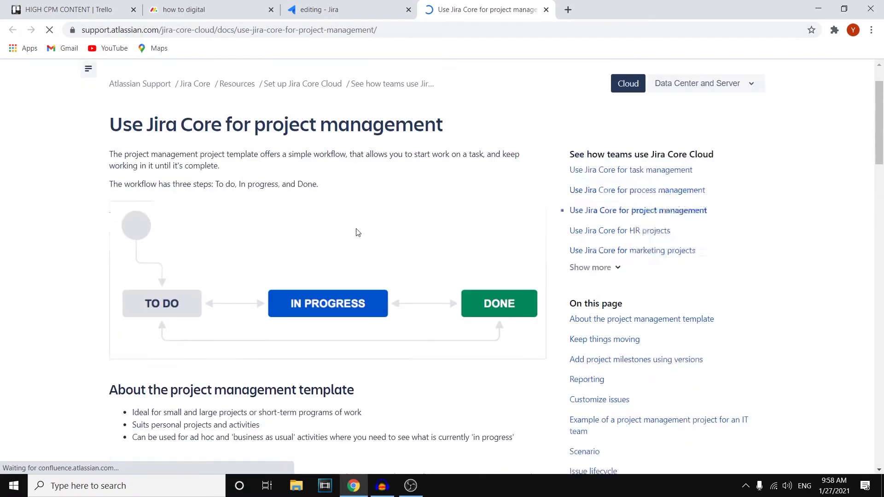
Step: Read through the 'Use Jira Core for project management' page, then return to the Jira editing board
scroll(354, 225, "down", 8)
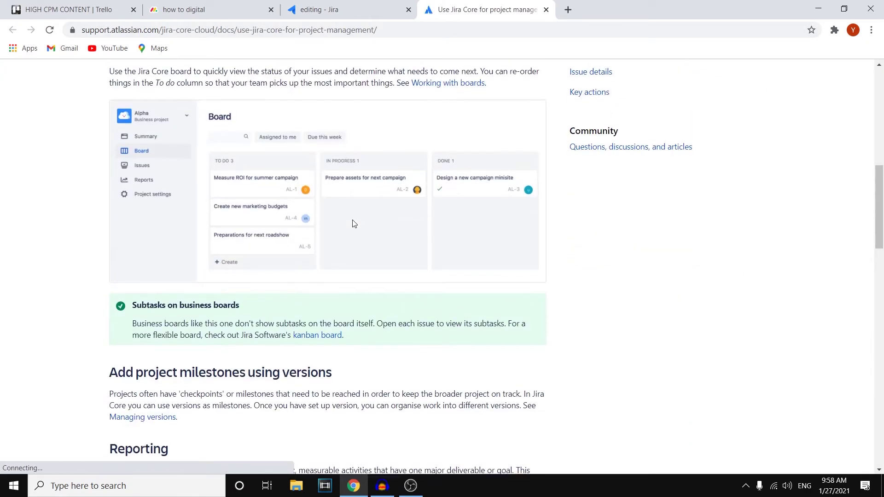
scroll(354, 224, "down", 2)
scroll(355, 224, "down", 15)
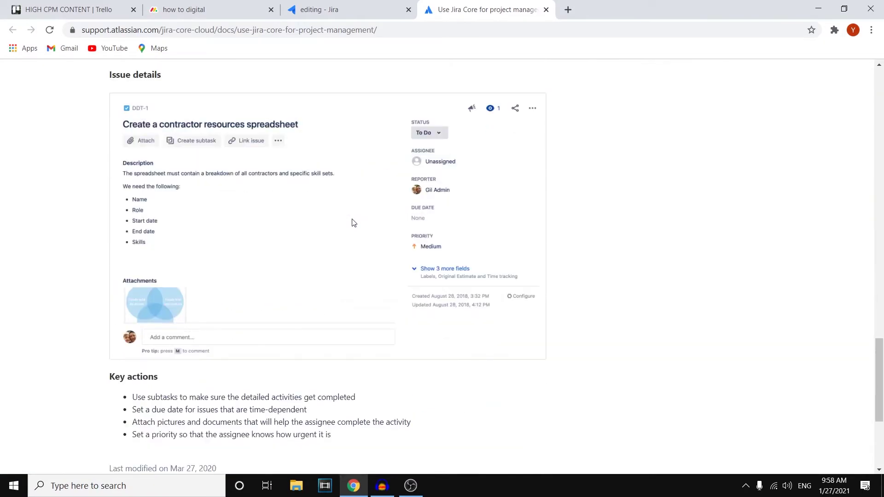
scroll(353, 224, "down", 5)
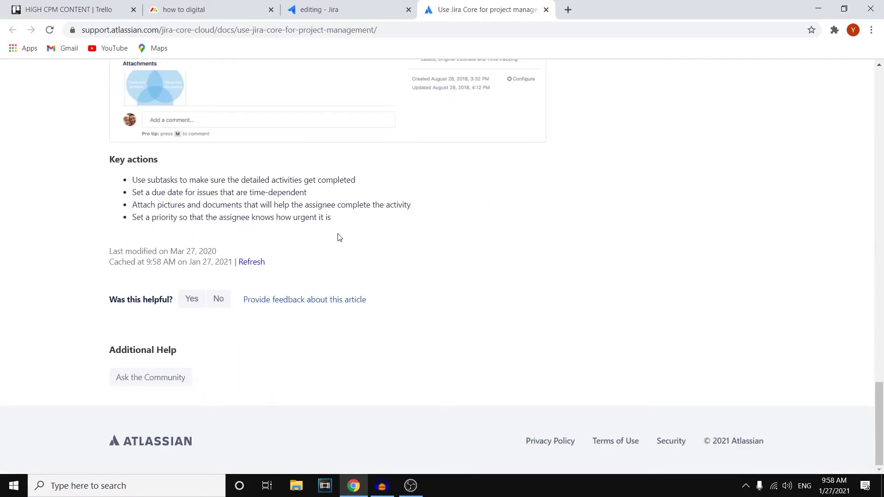
scroll(339, 248, "up", 20)
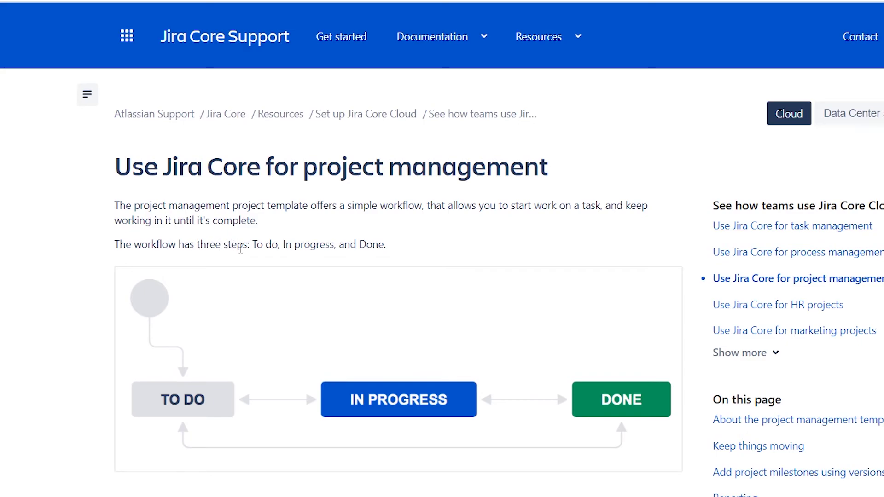
scroll(289, 272, "down", 12)
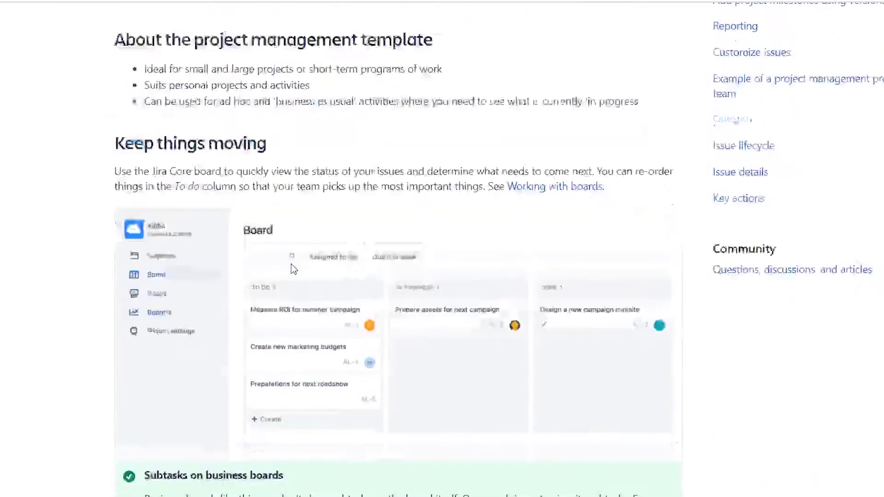
scroll(293, 268, "down", 6)
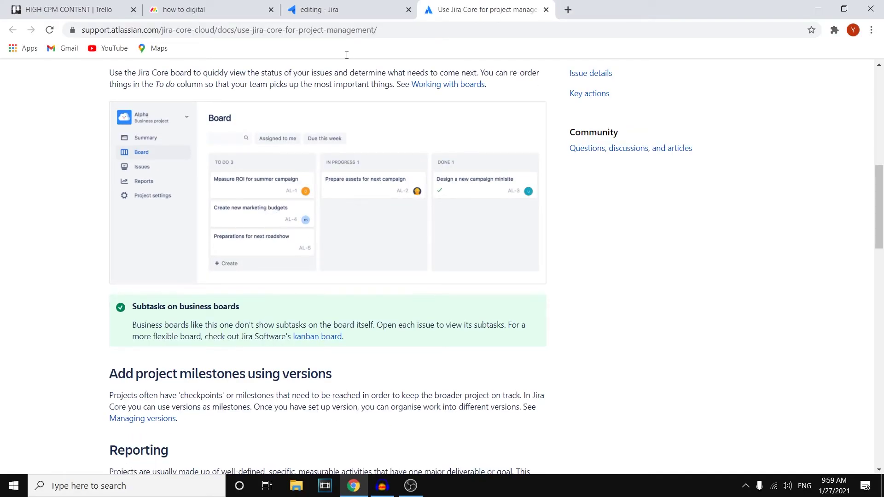
left_click(355, 5)
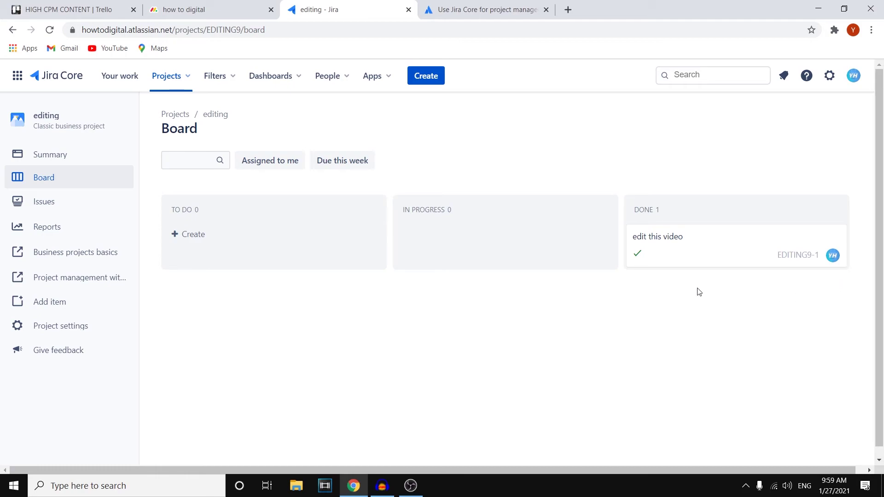
Step: Switch to the 'how to digital' board and close the leftover Main Table views list
left_click(201, 7)
left_click(458, 111)
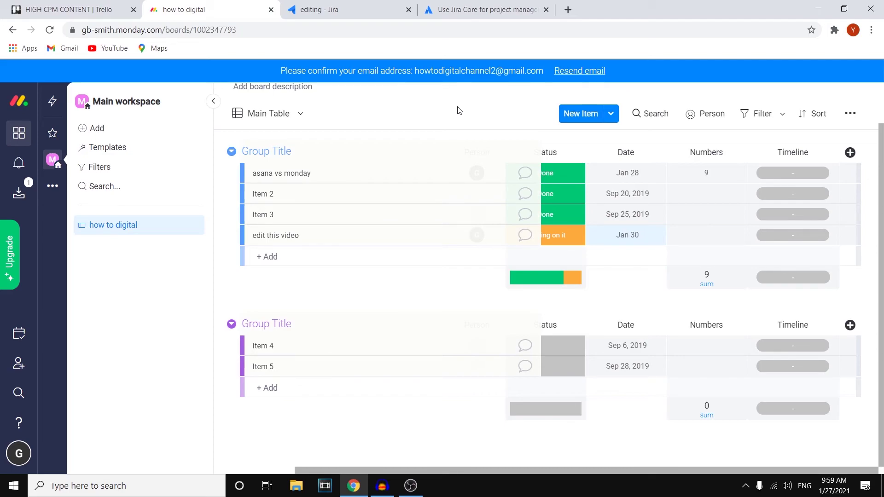
Step: Check the board's single Status-to-Done automation, then return to the Jira Core guide
scroll(542, 352, "up", 1)
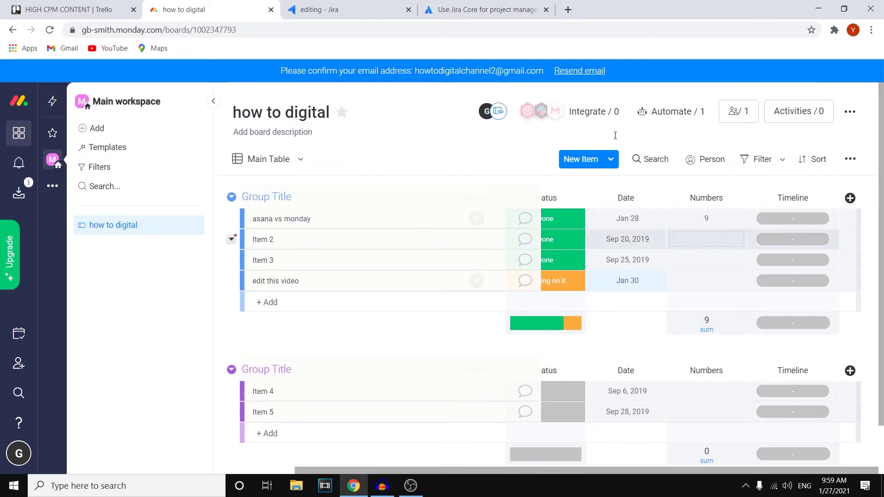
left_click(679, 112)
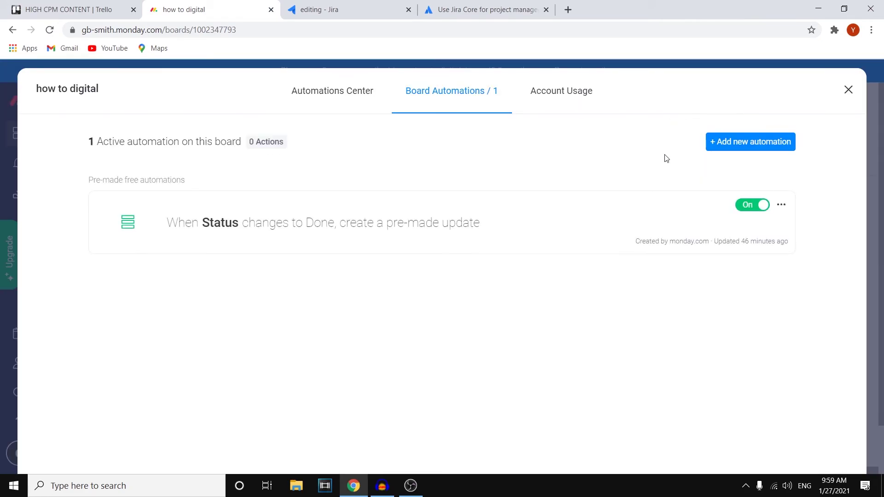
left_click(848, 89)
left_click(488, 9)
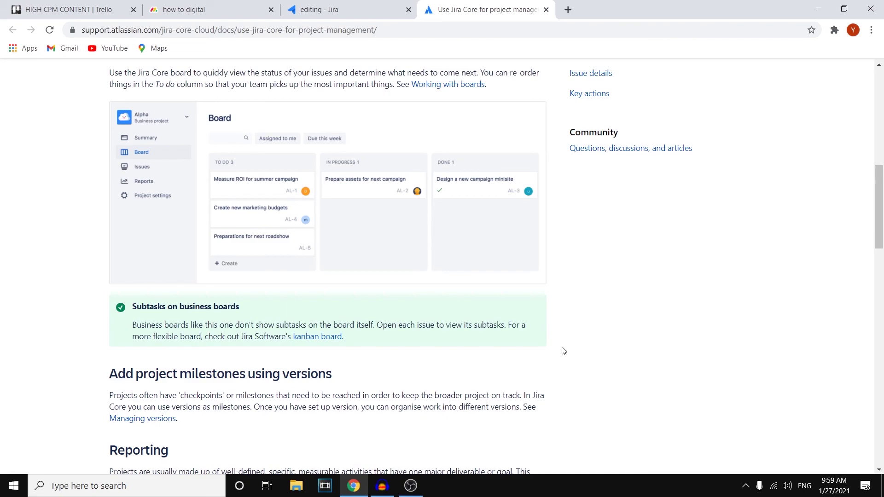
Step: Scroll the guide back to the top and return to the 'editing - Jira' board
scroll(564, 351, "up", 15)
left_click(319, 9)
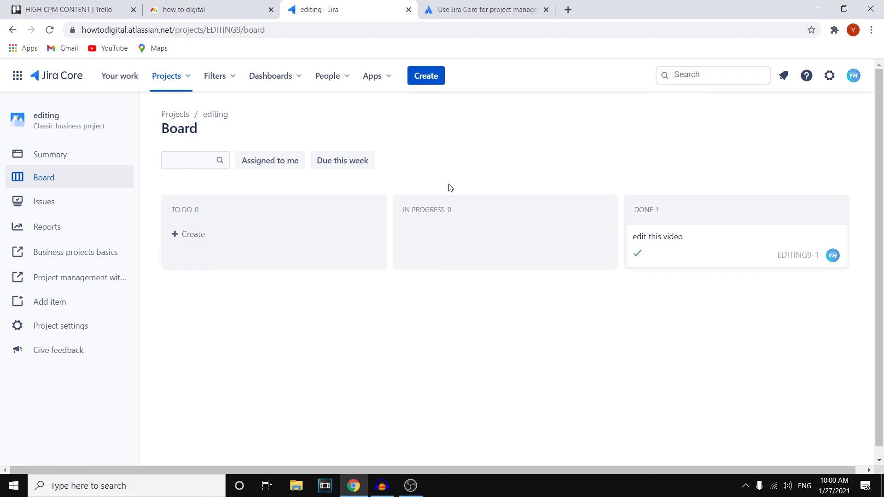
Step: Return to the 'how to digital' board, where 'edit this video' is still Working on it for Jan 30
left_click(202, 4)
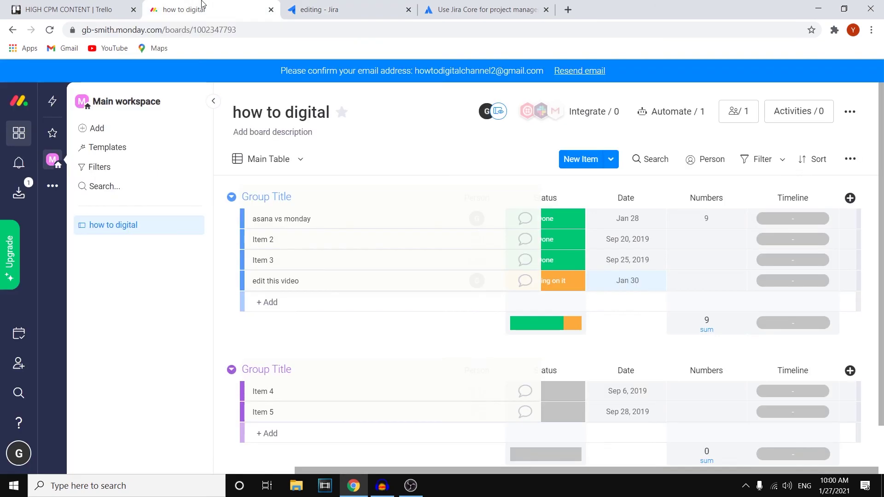